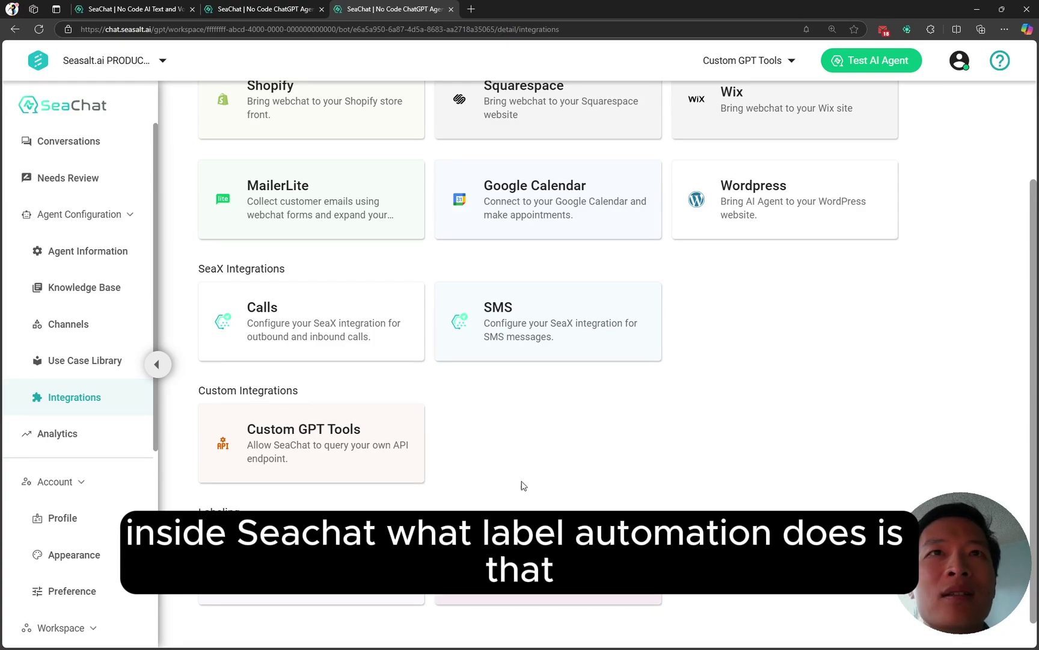
Step: Open the Label Automations page from the Integrations page's Labeling section
click(273, 16)
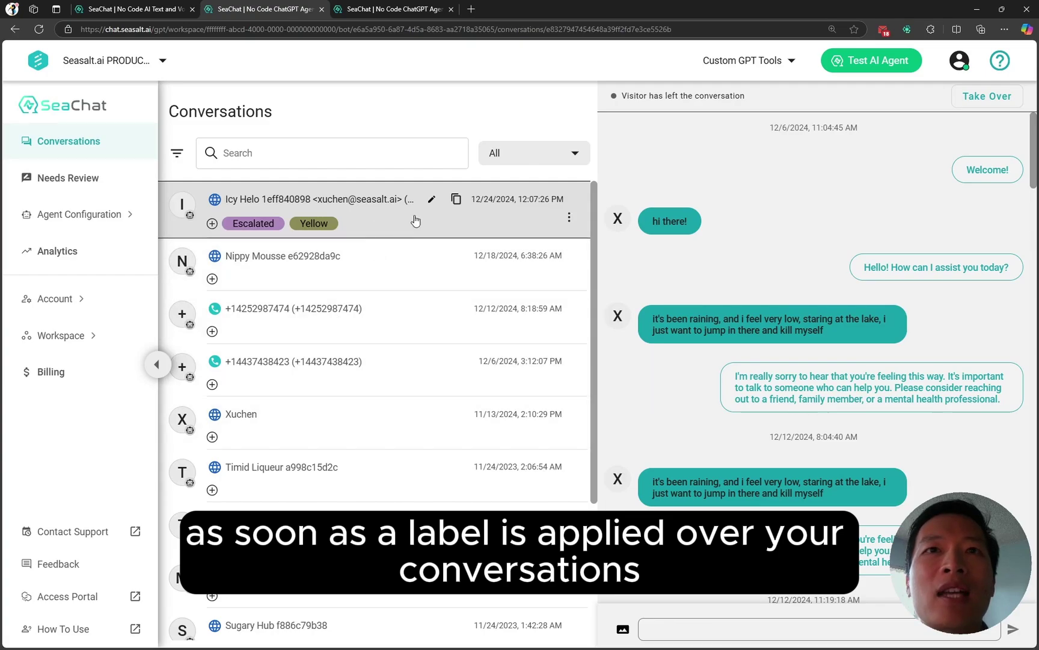
click(394, 12)
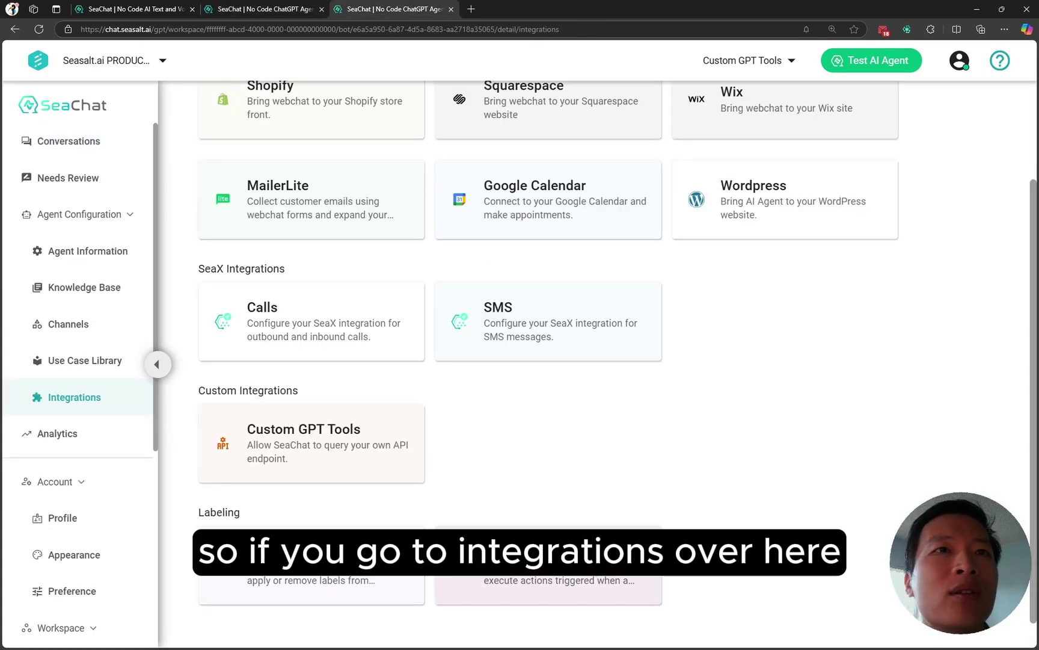
drag(547, 561, 45, 397)
click(566, 488)
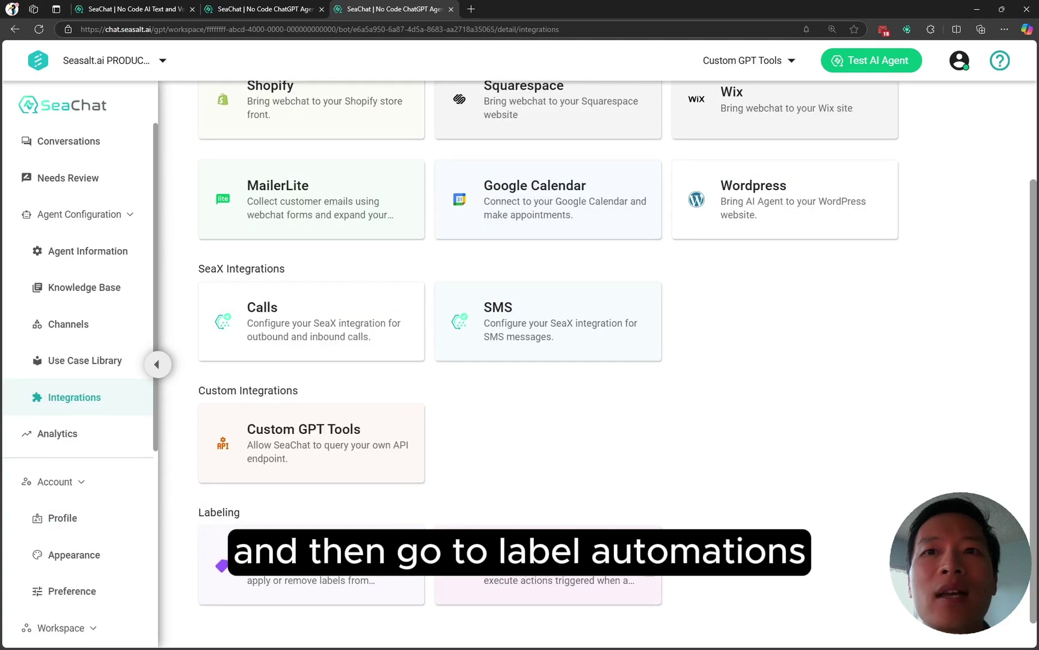
click(547, 583)
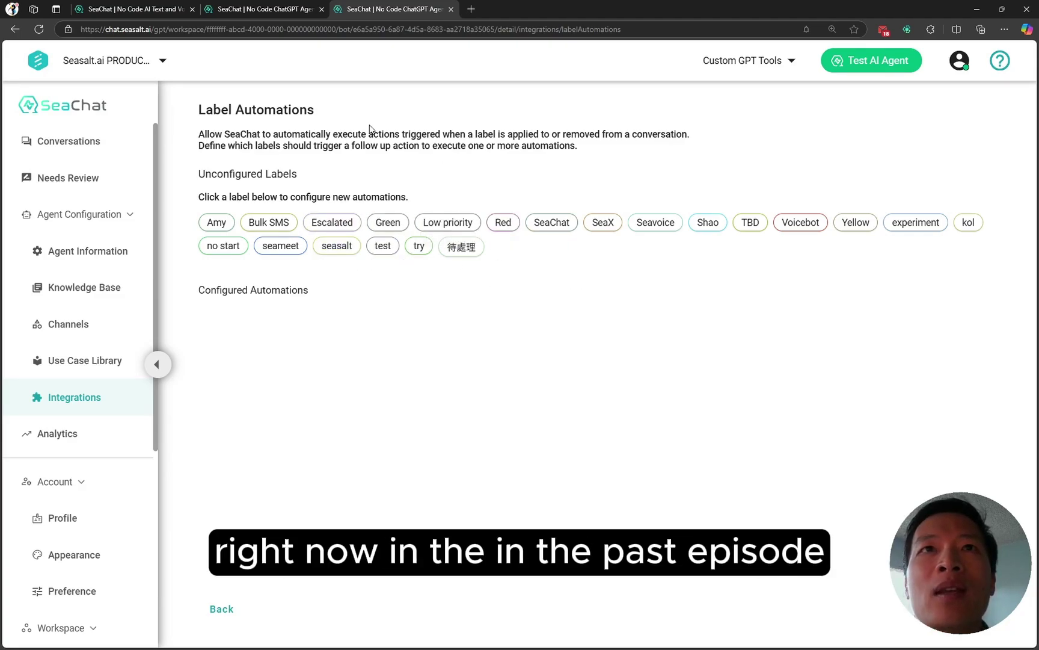
Step: Open the Red label's automations and add a Send Email action under On Add
click(287, 14)
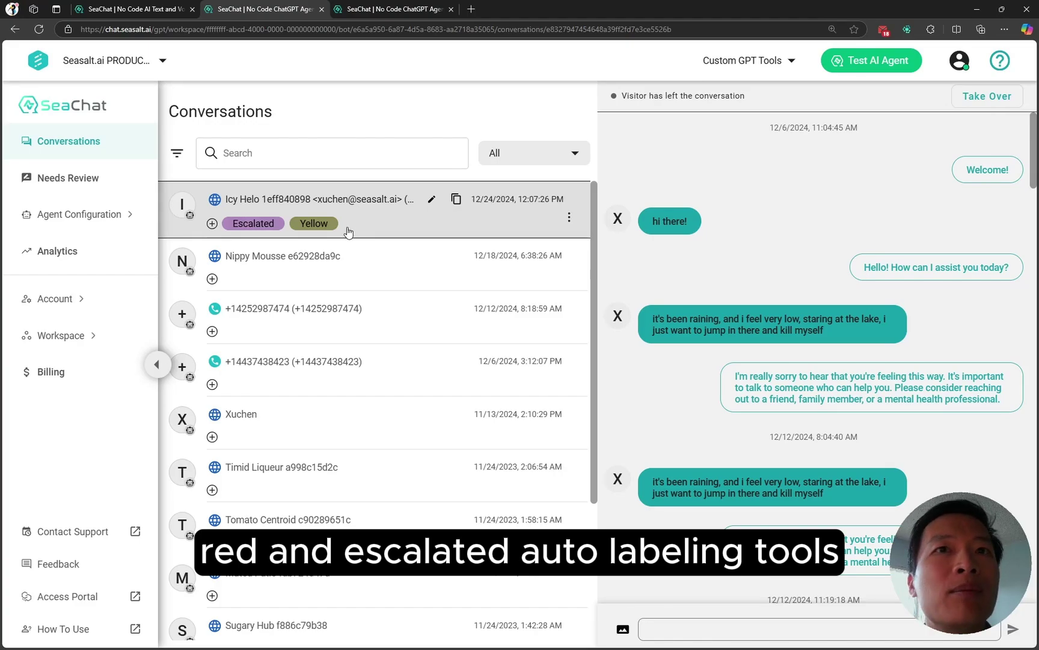
click(397, 12)
click(504, 223)
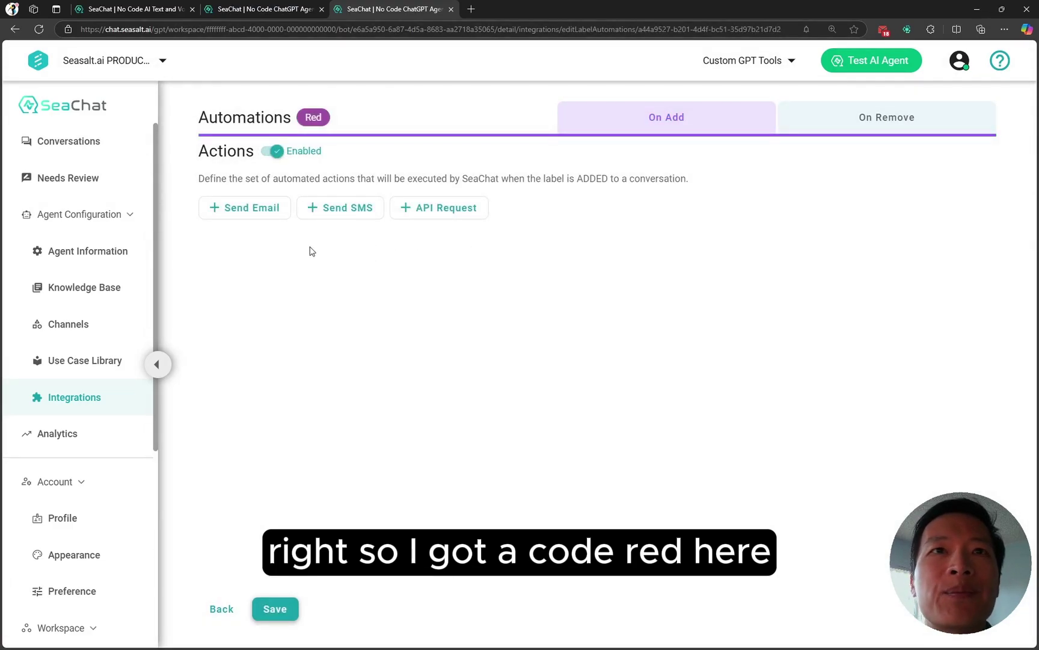
click(260, 215)
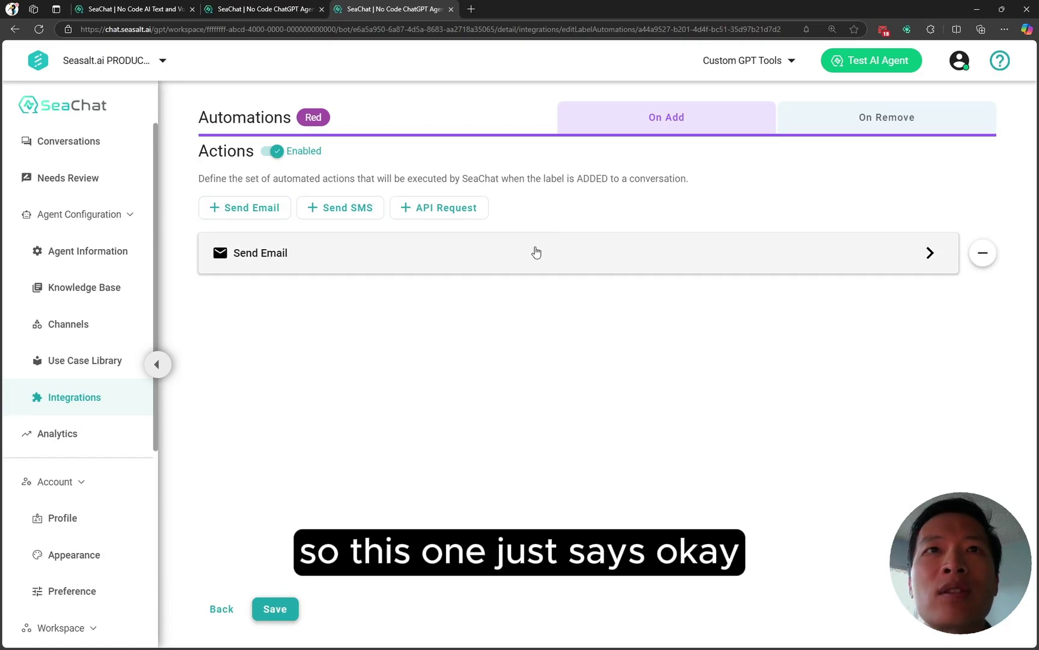
click(873, 123)
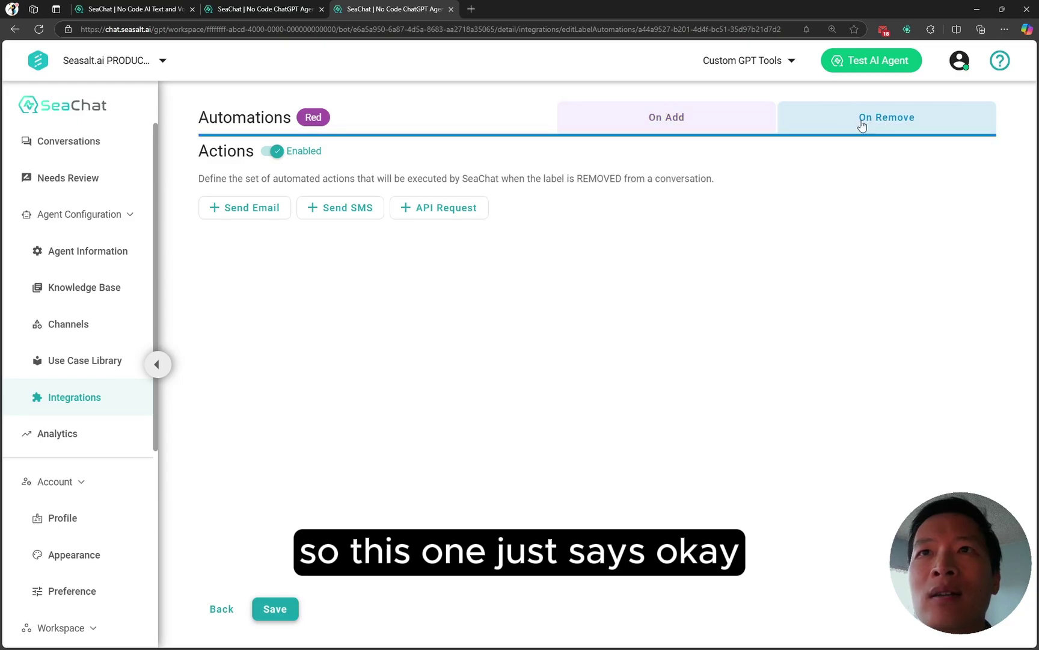
click(694, 120)
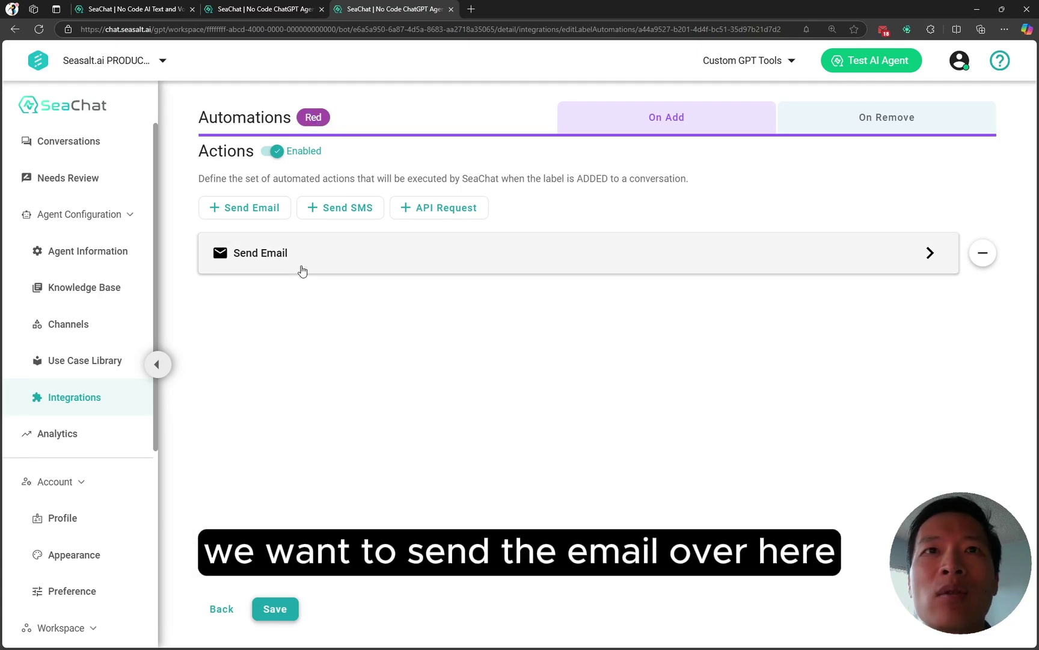
click(854, 264)
Step: Title the Red email 'Code Red!' with content 'Patient has a severe conditions'
click(549, 402)
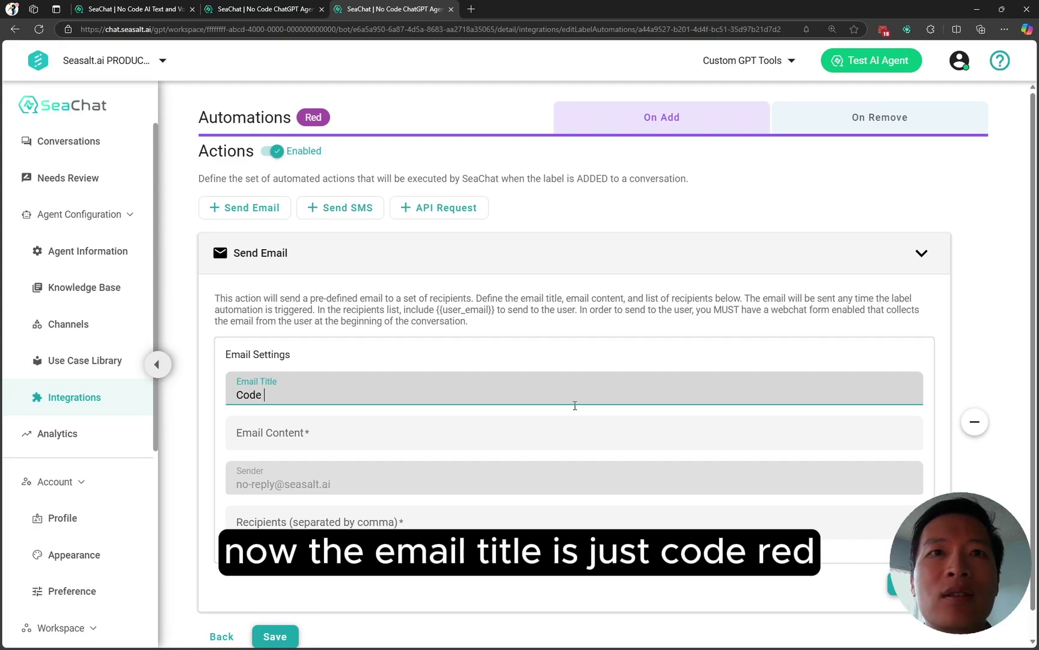
key(Tab)
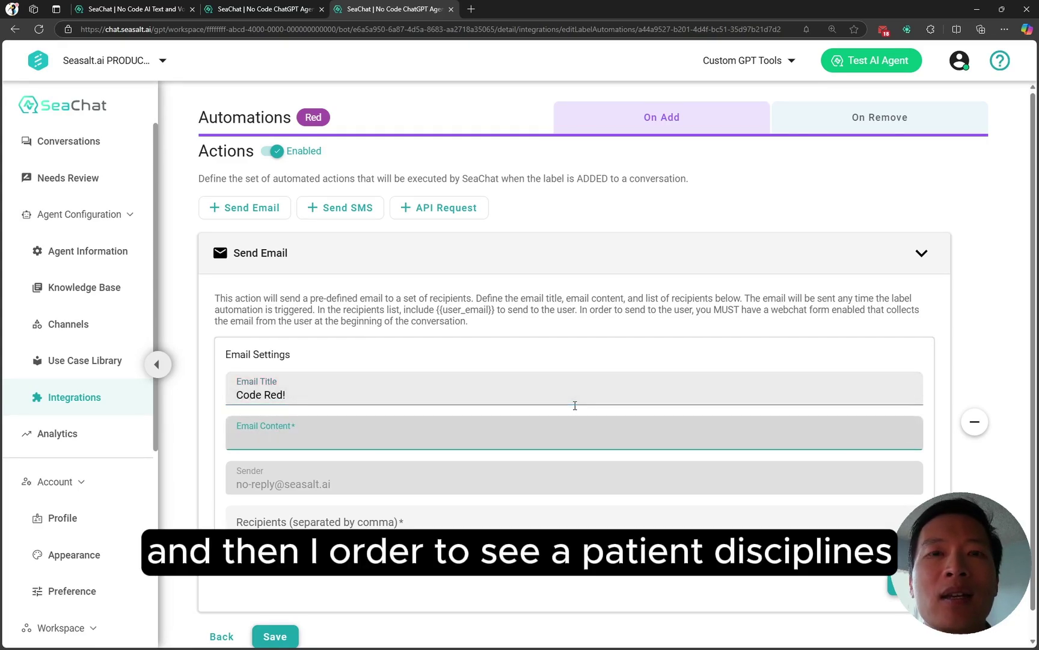
text(Patien)
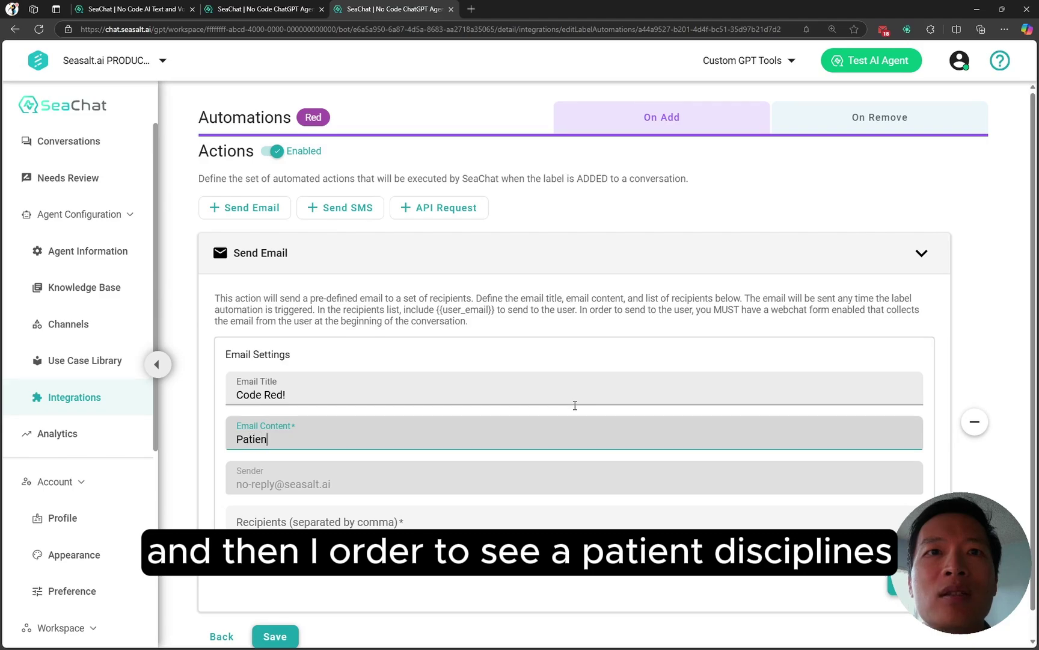
text(t )
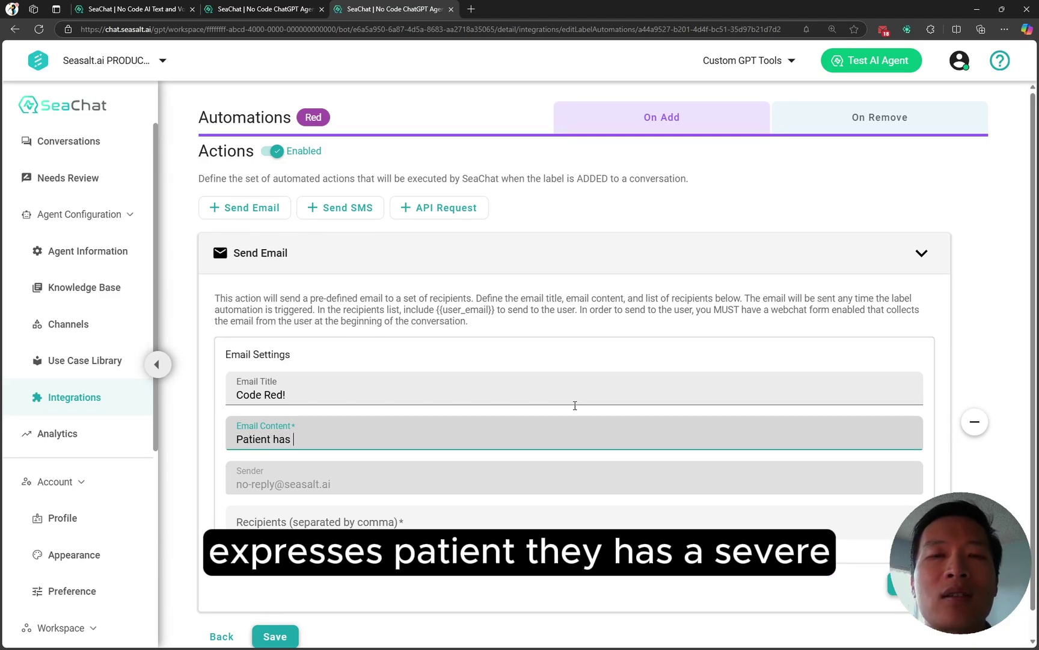
text(has a seve)
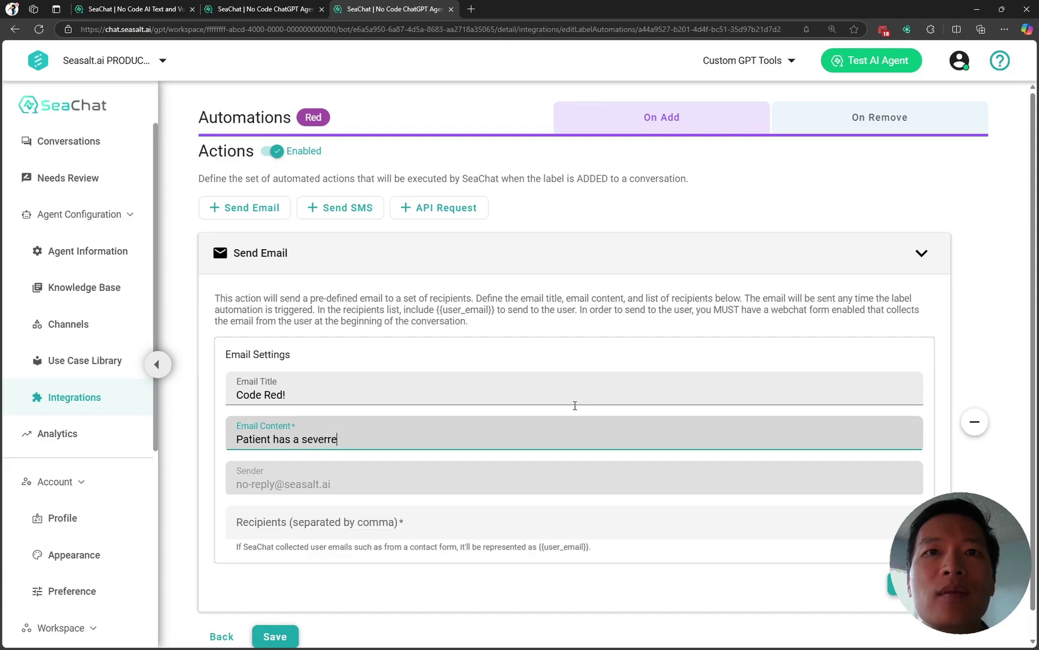
text(rre)
key(BackSpace)
key(BackSpace)
key(BackSpace)
text(e con)
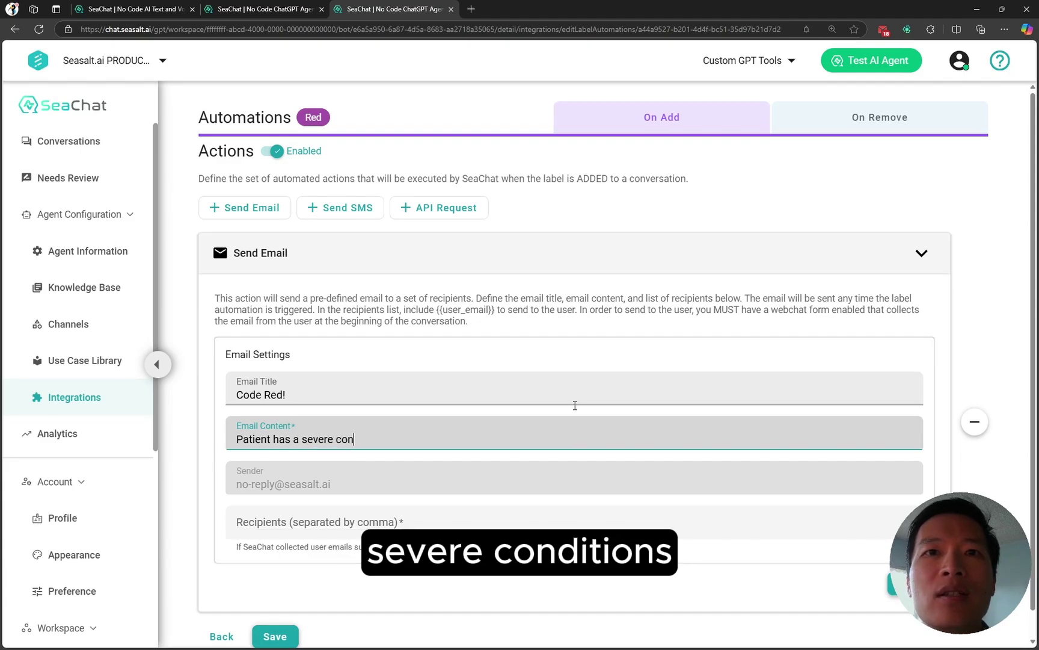
text(ditions)
Step: Enter the owner's email address as recipient and save the email action
scroll(559, 429, down, 1)
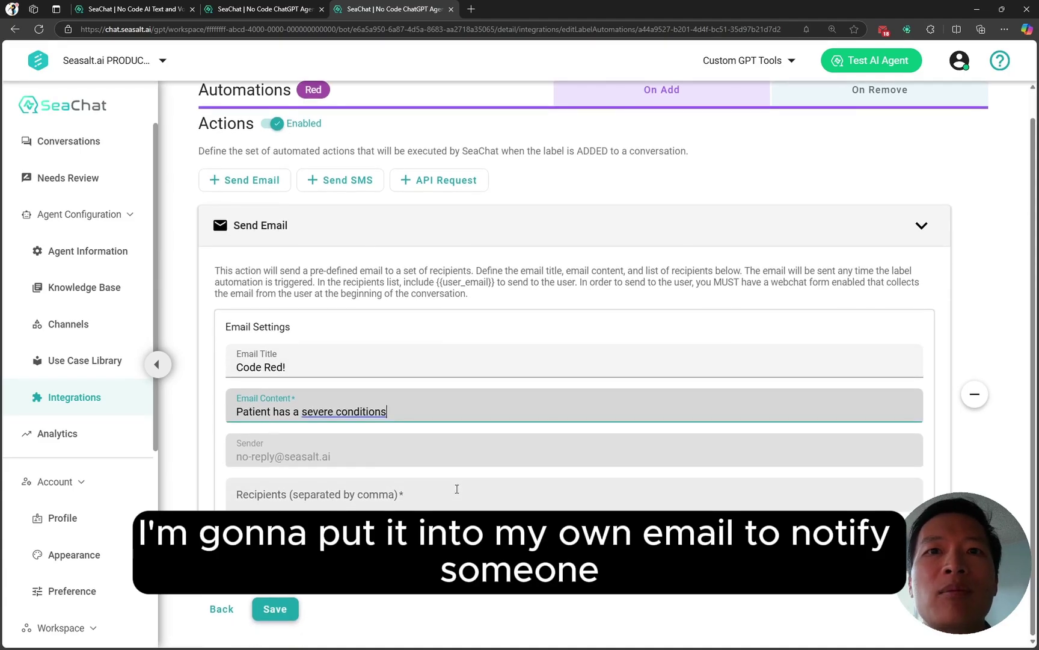
click(457, 490)
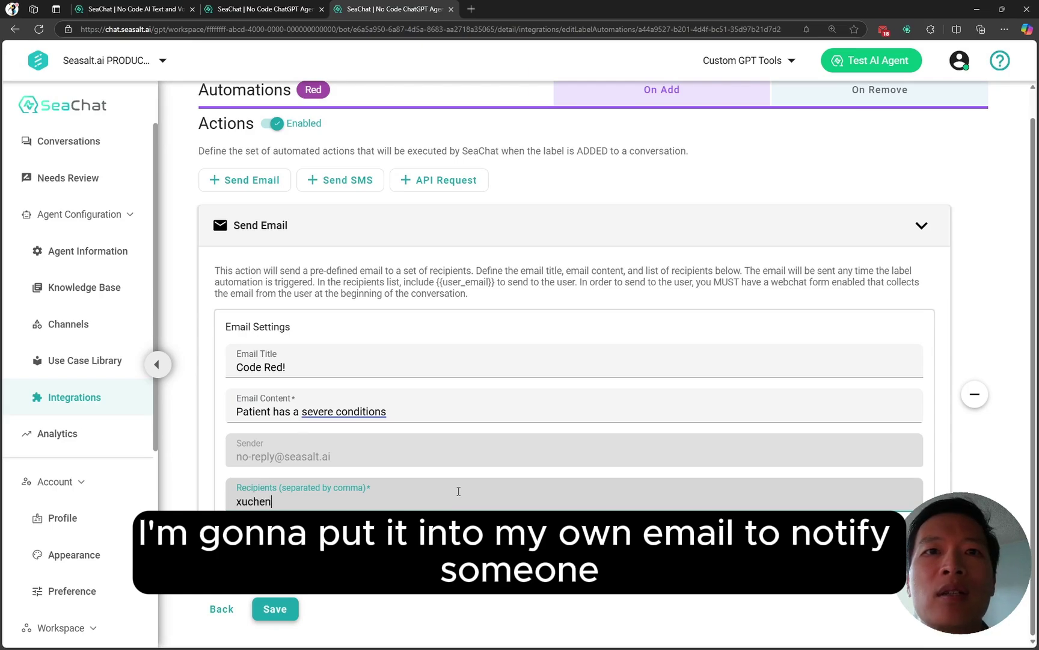
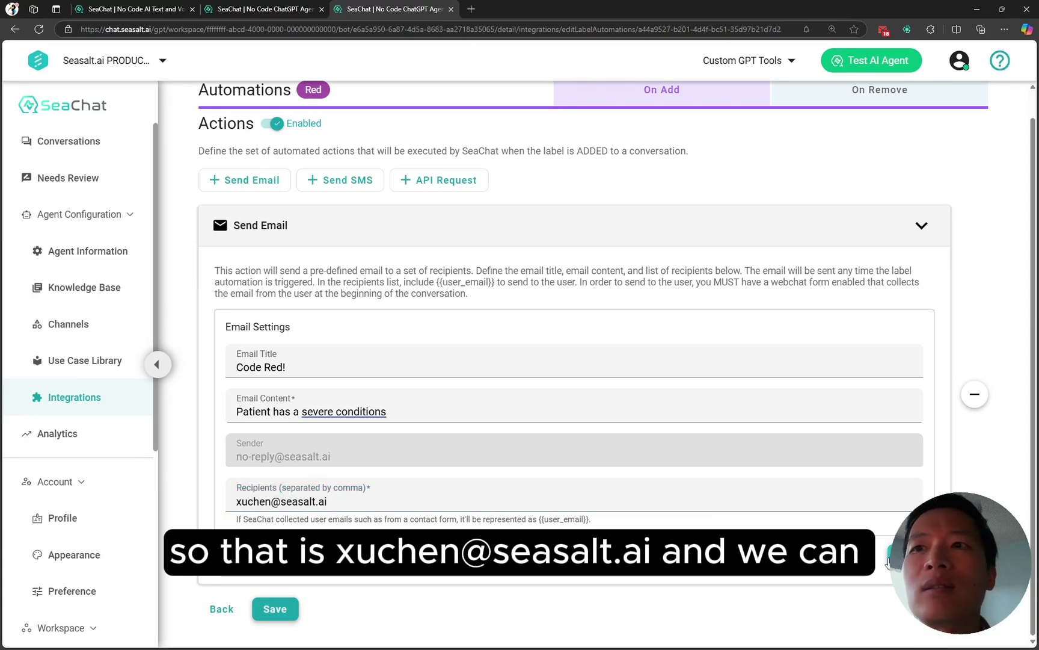
key(Return)
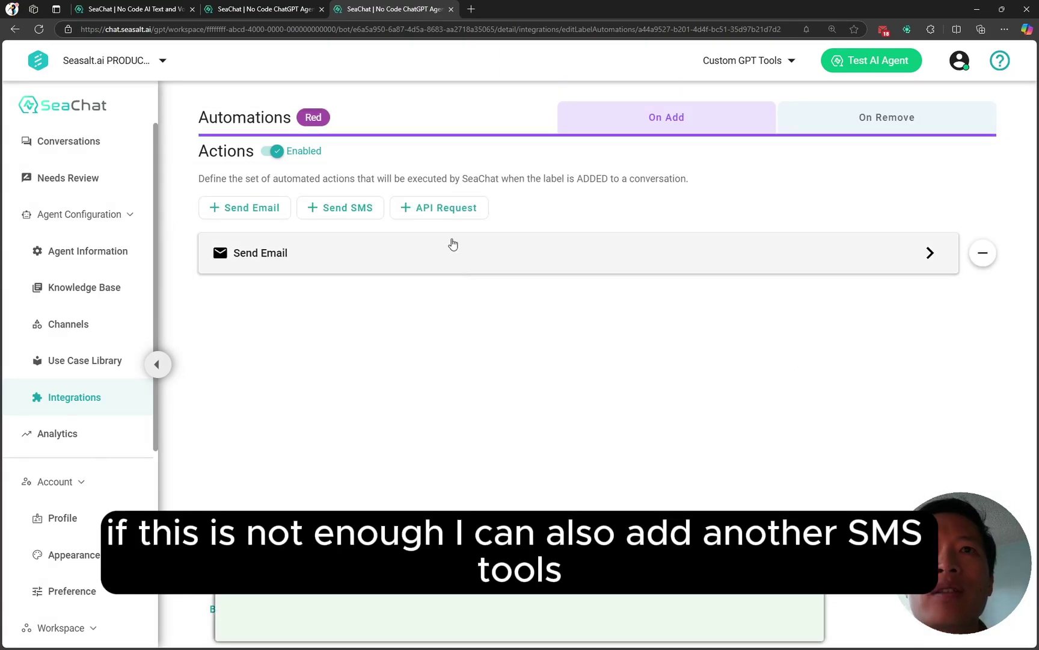
Step: Correct the Code Red email content to 'Patient has a severe condition' and save it
click(345, 209)
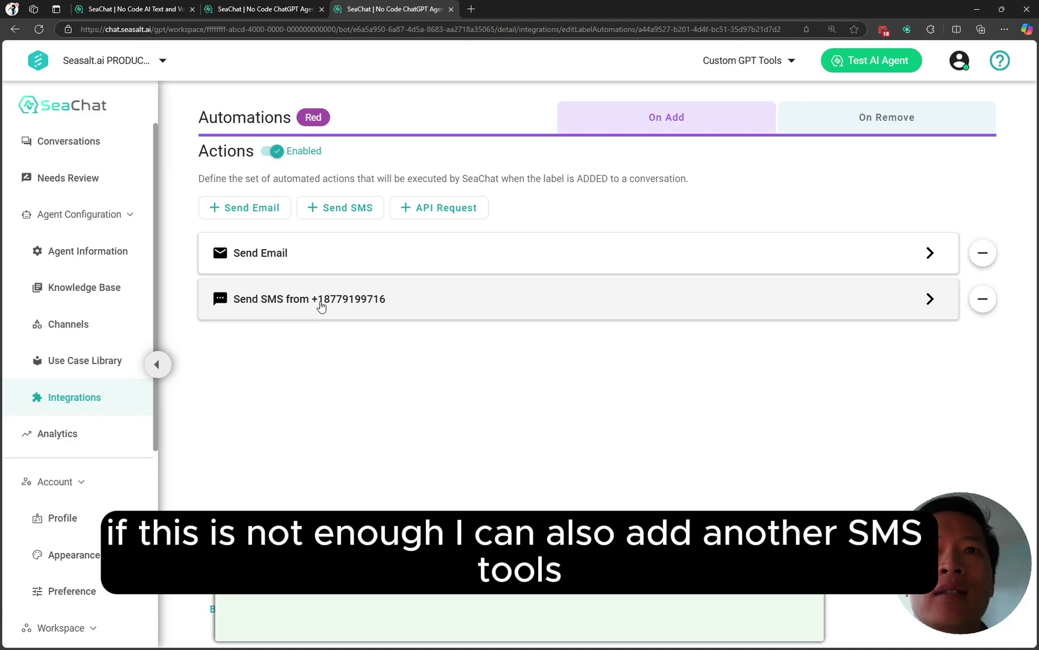
click(368, 305)
click(290, 447)
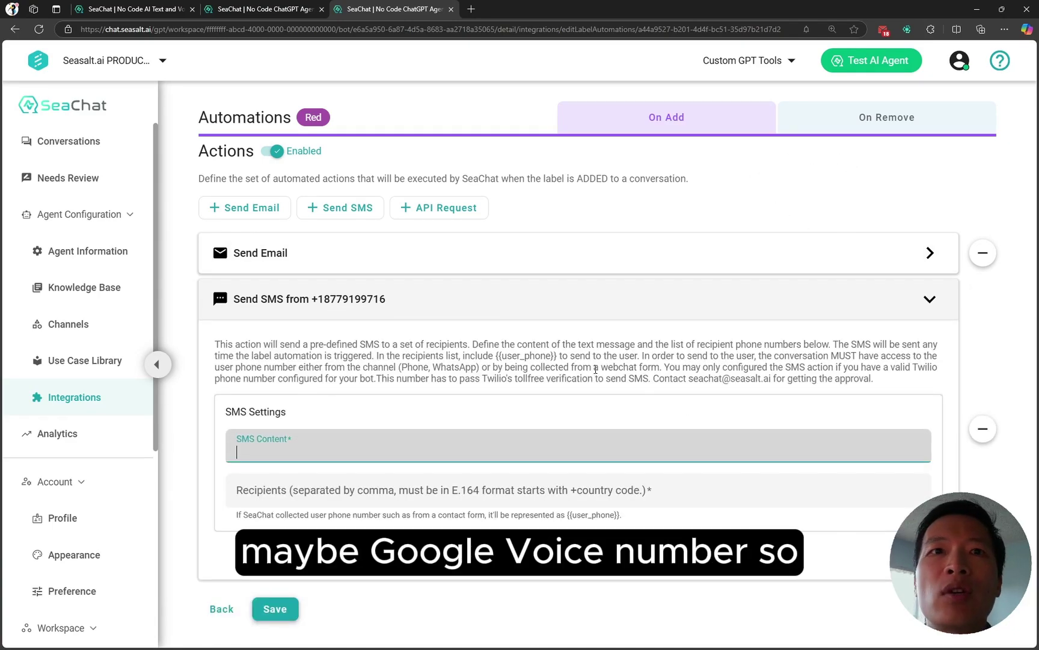
click(322, 256)
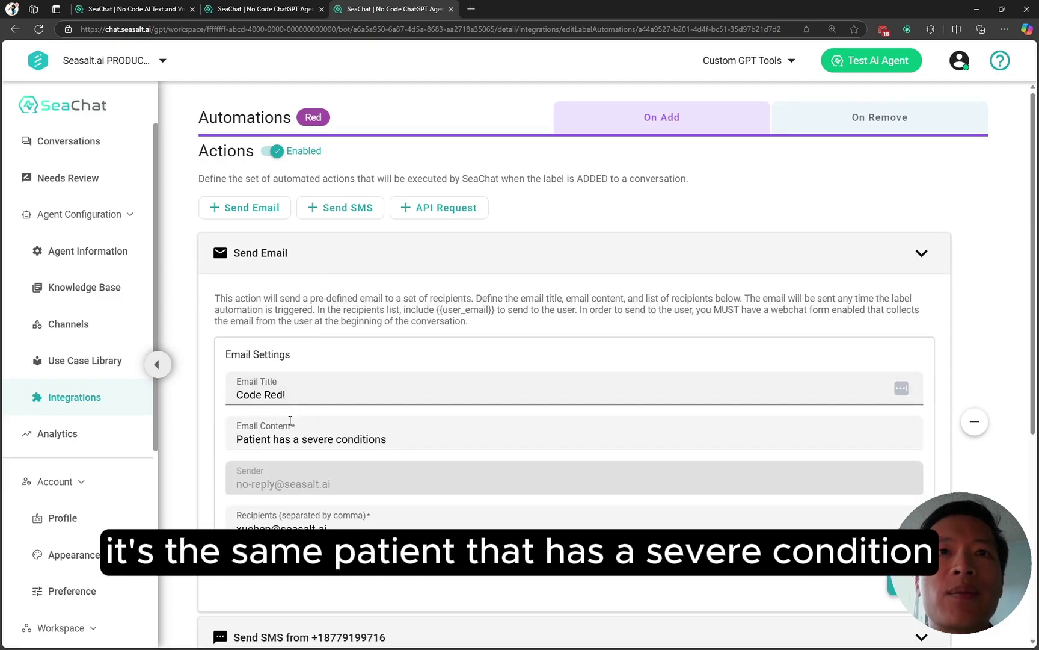
click(300, 438)
key(ctrl+a)
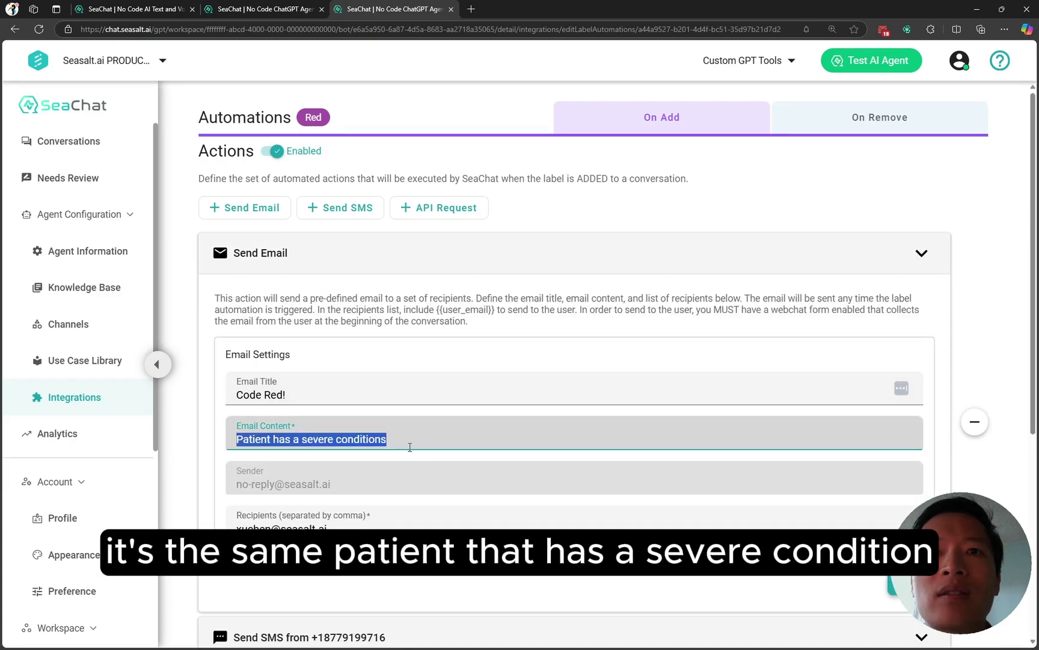
click(419, 444)
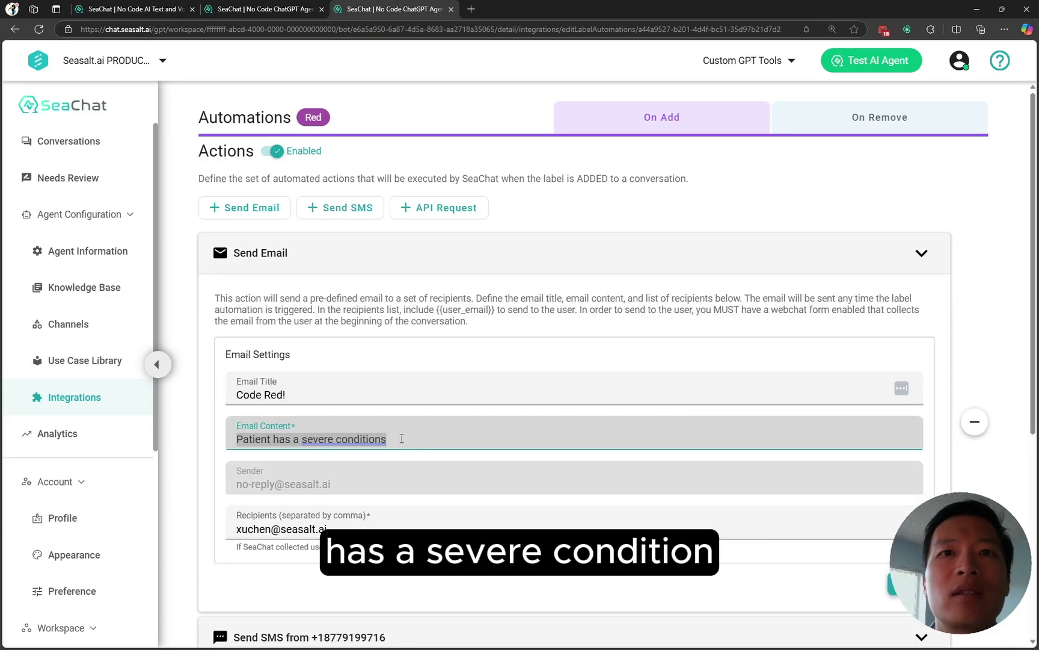
key(BackSpace)
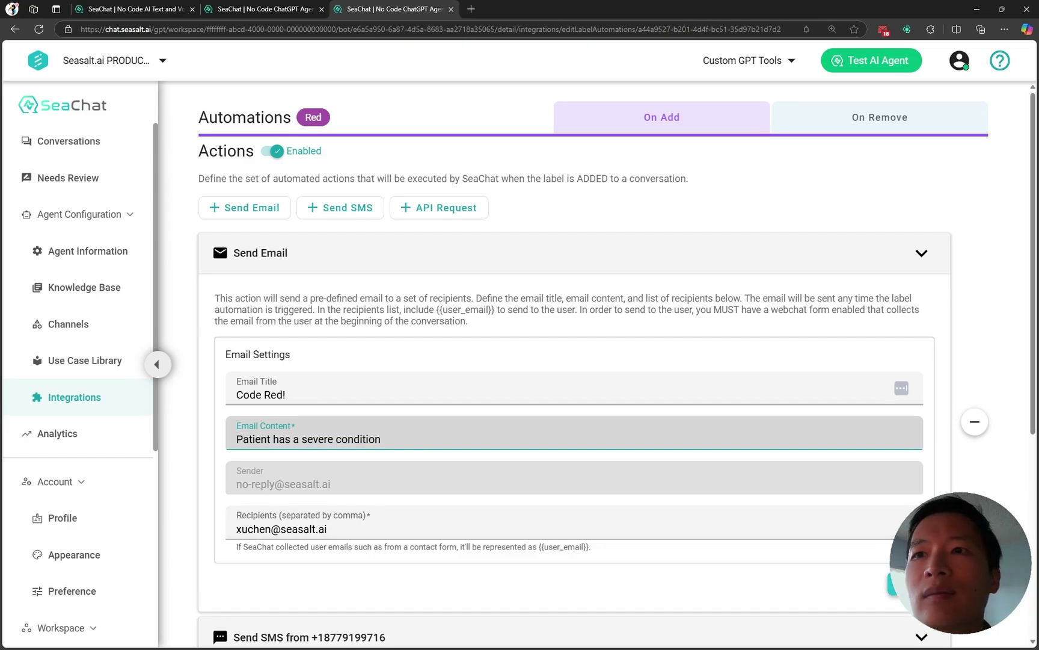
click(905, 583)
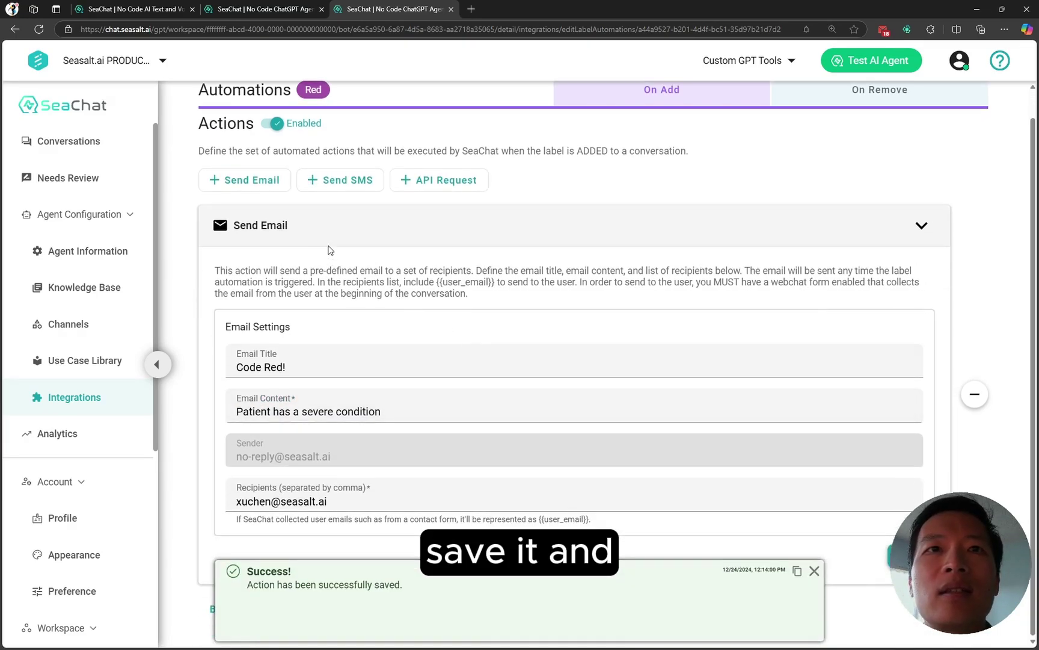
click(328, 232)
Step: Add an SMS action reading 'Patient has a severe condition' to a +1 phone number and save
click(331, 208)
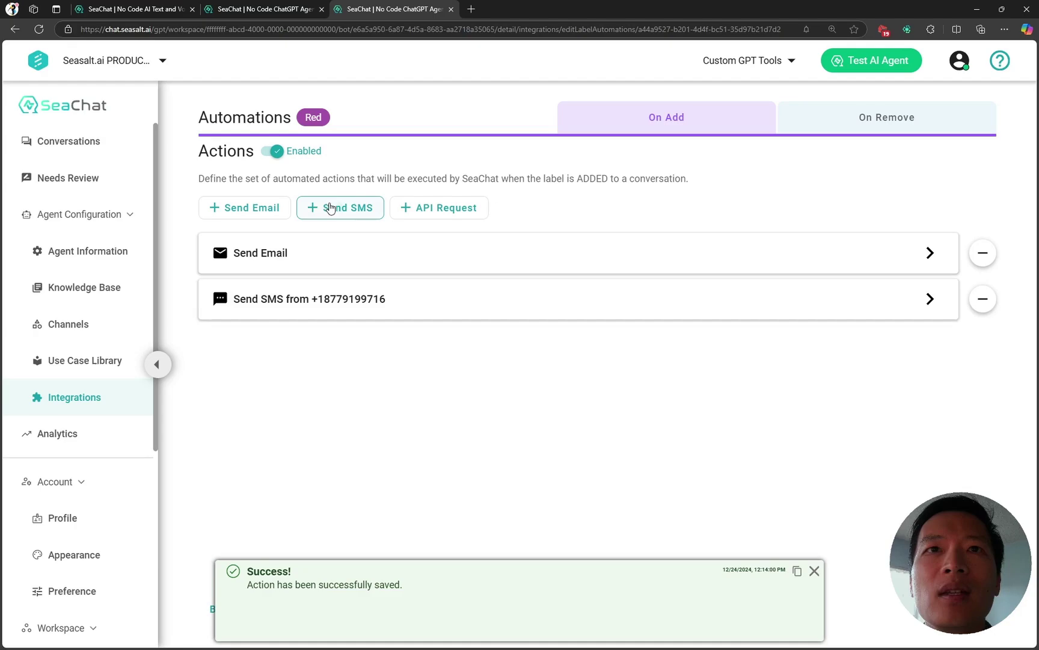
click(332, 303)
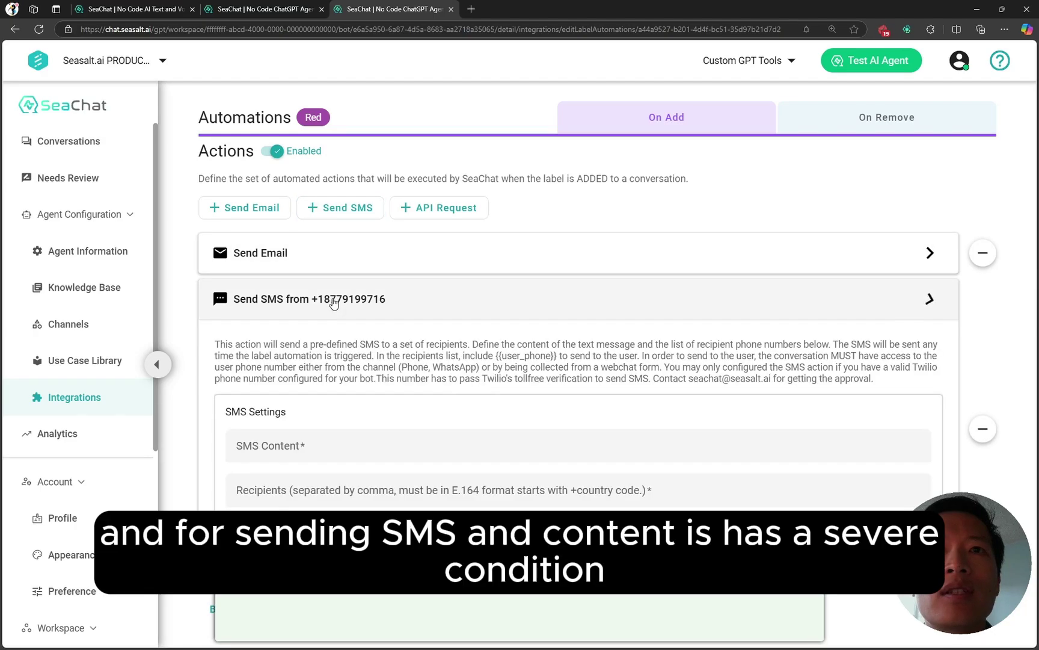
click(334, 446)
text(Patient has a severe conditions)
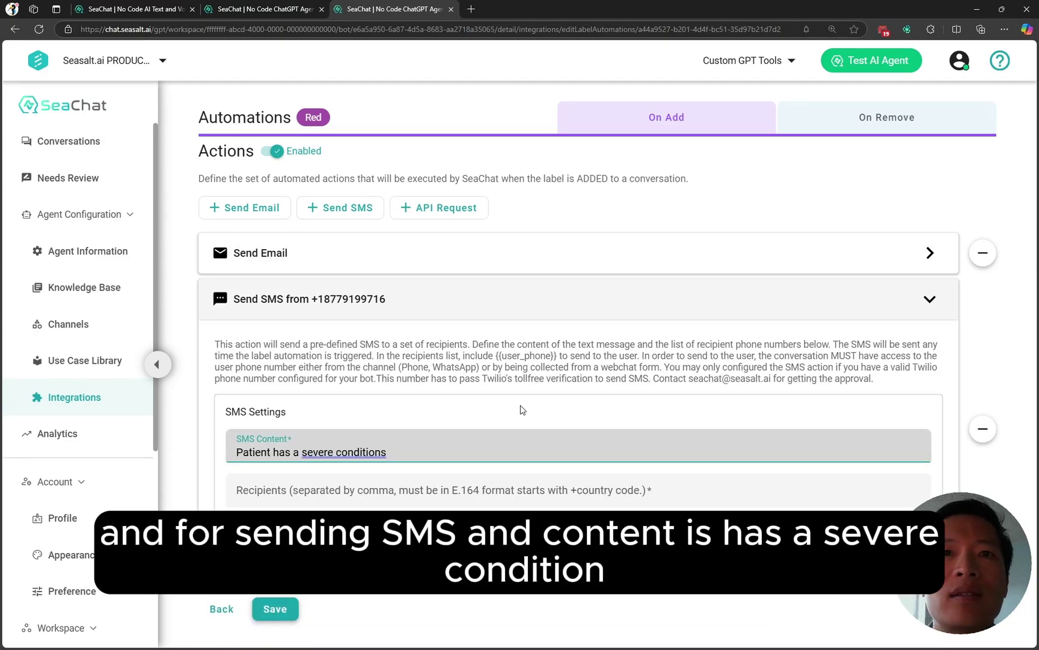
key(BackSpace)
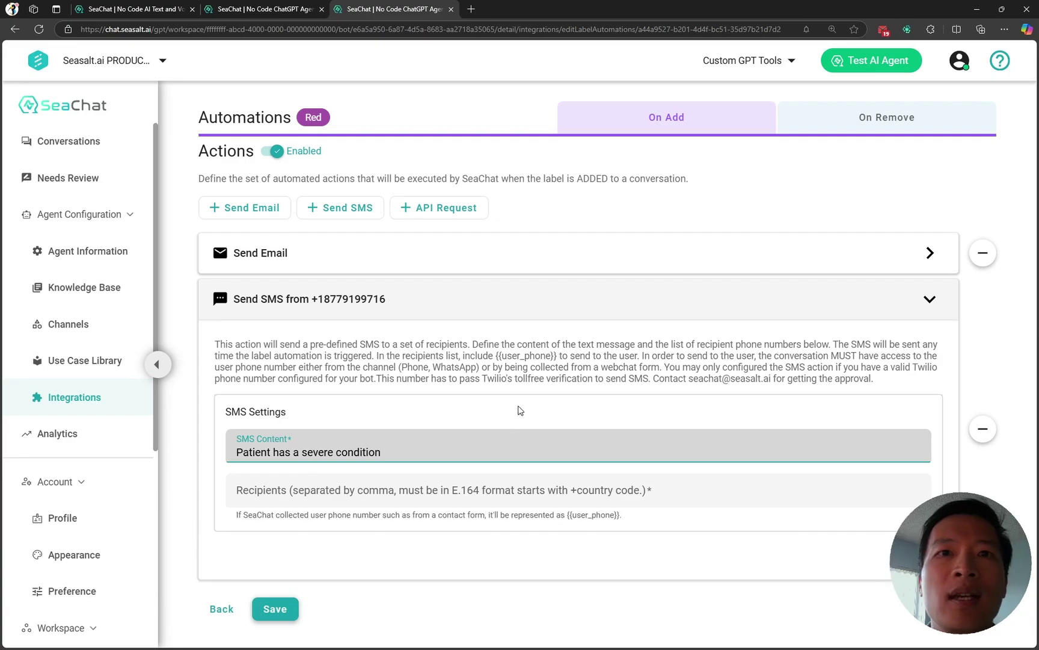
key(Tab)
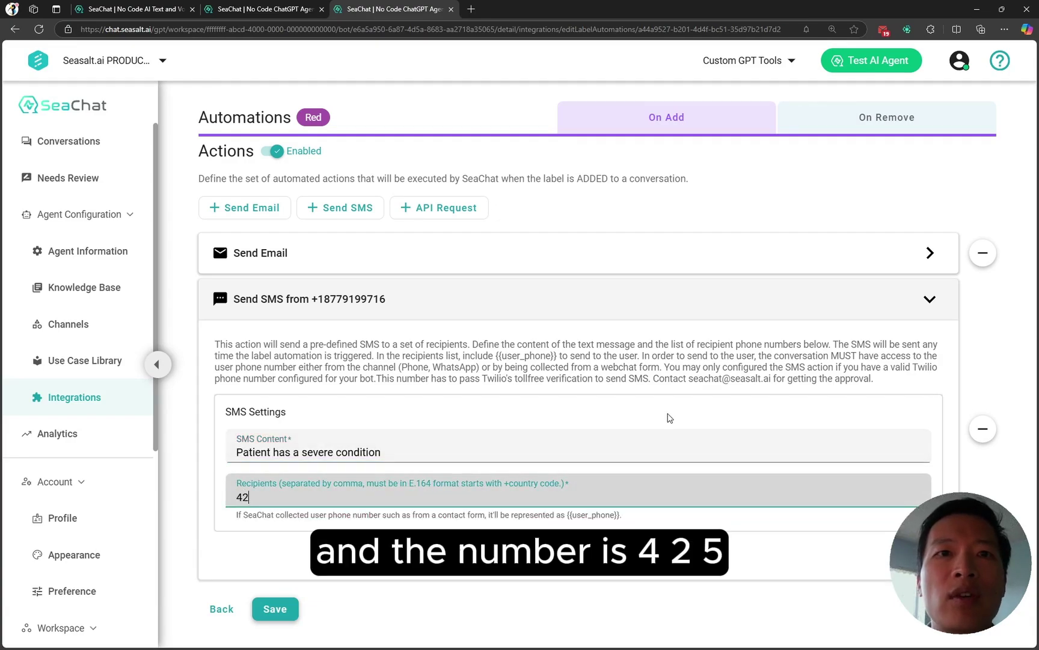
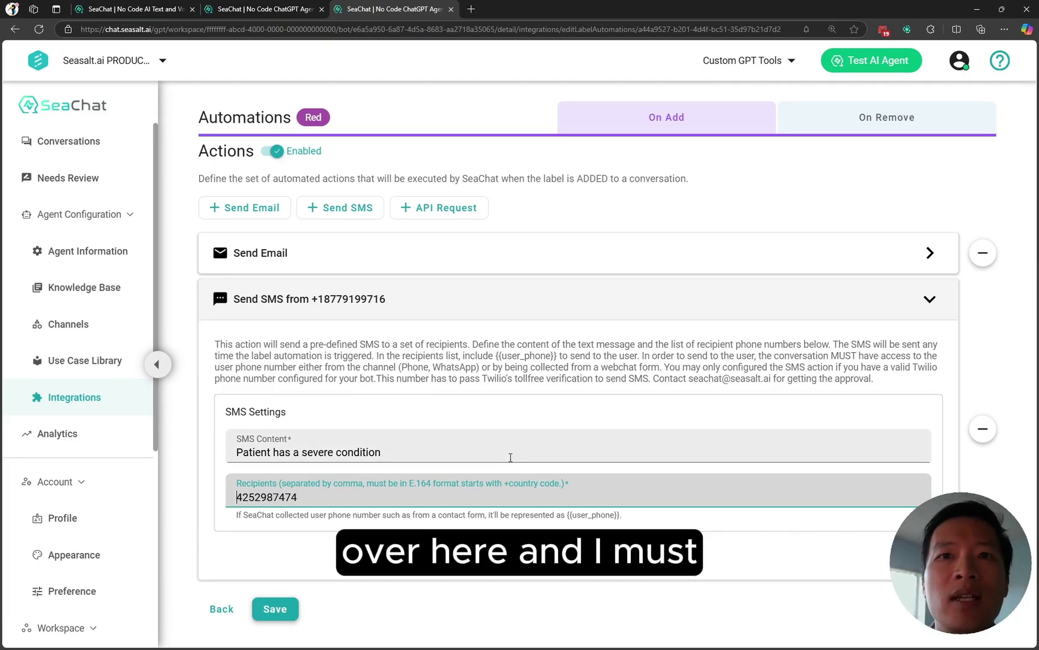
text(+1)
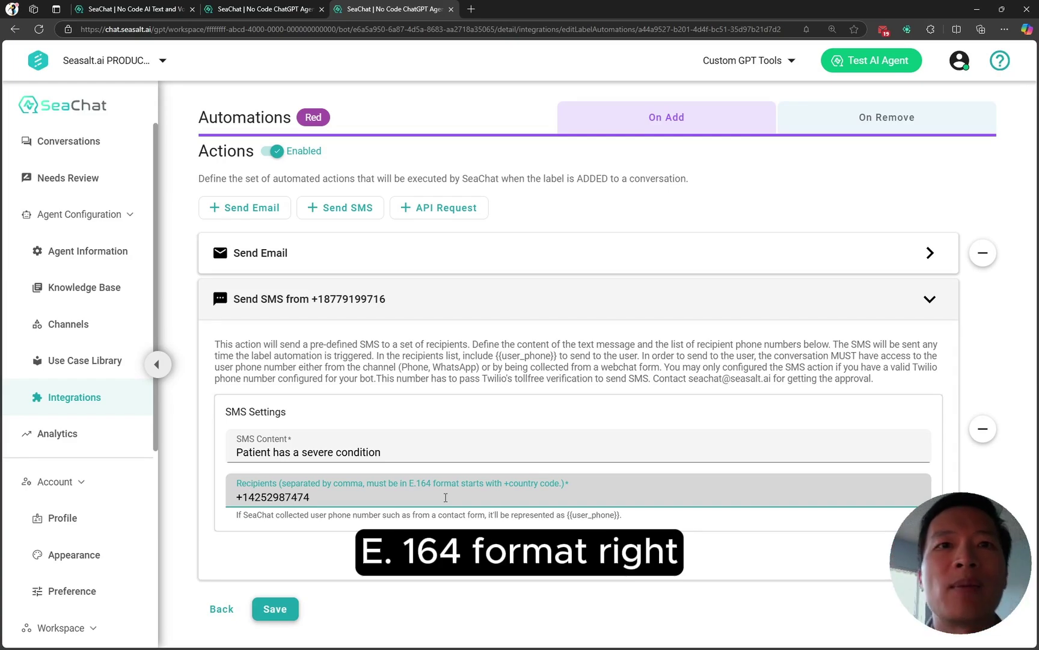
click(275, 609)
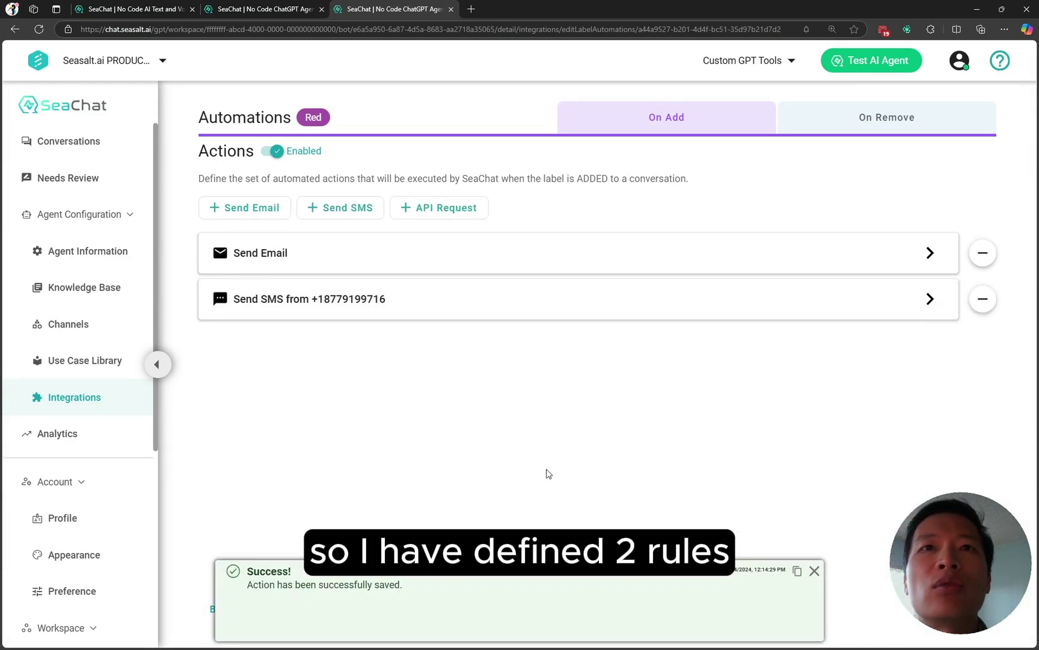
Step: Dismiss the success notice and return to the Label Automations list with Red configured
click(815, 569)
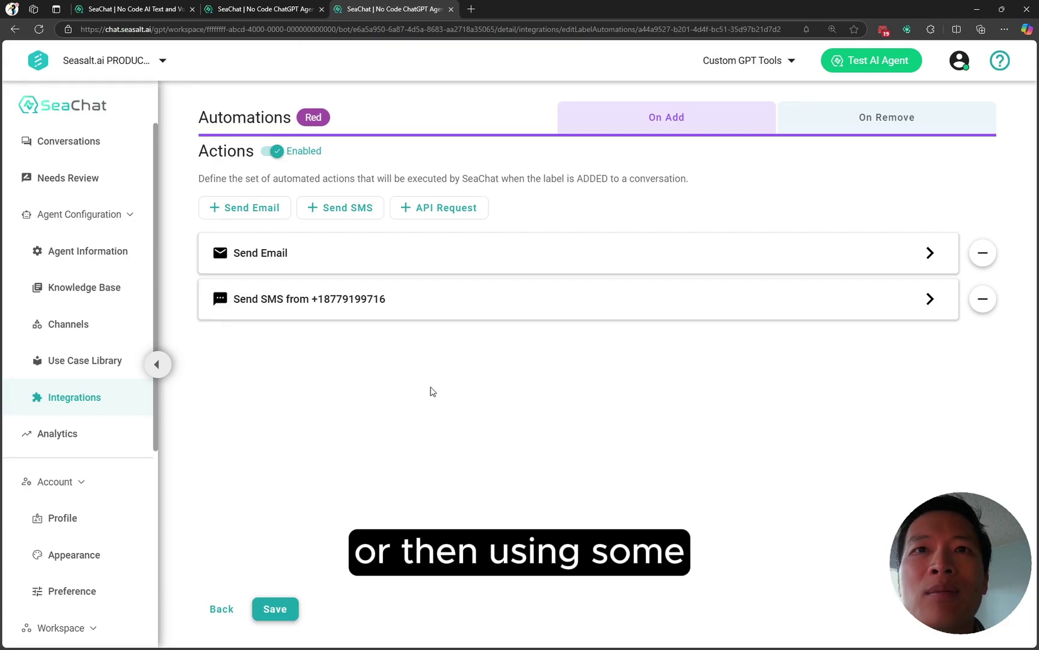
click(222, 608)
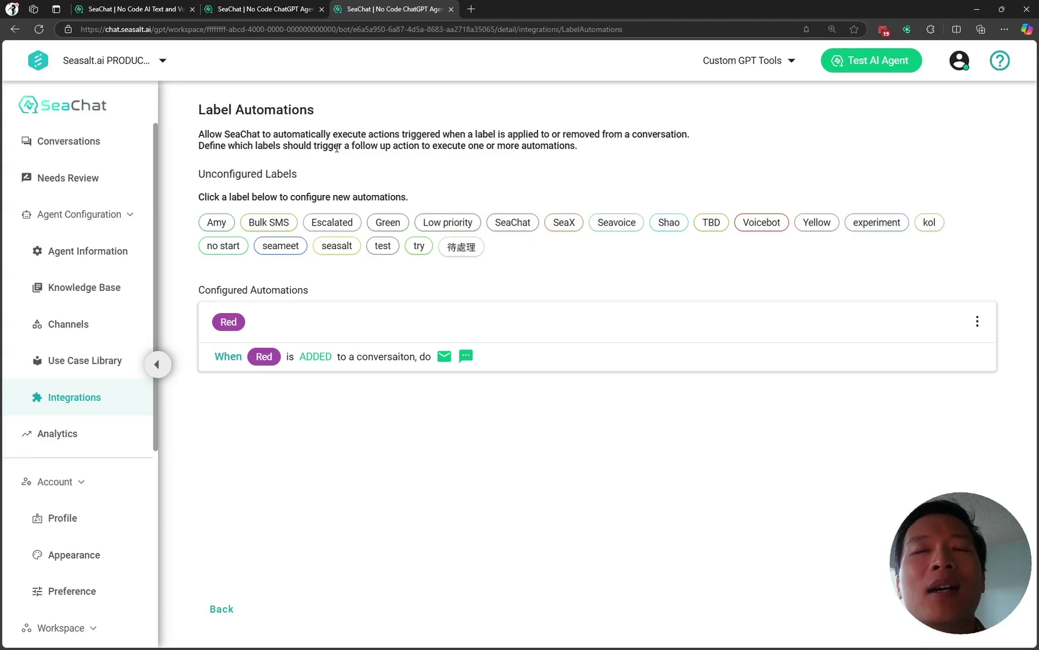
Step: Apply the Red label to the top conversation, filtering the label picker for 'red'
click(293, 14)
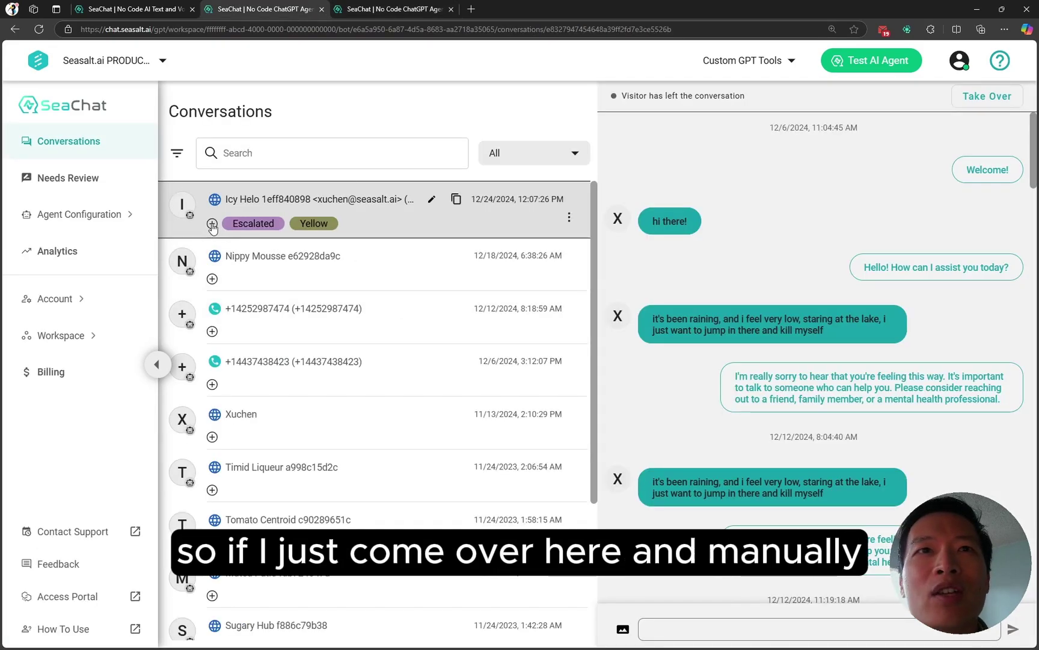
click(212, 223)
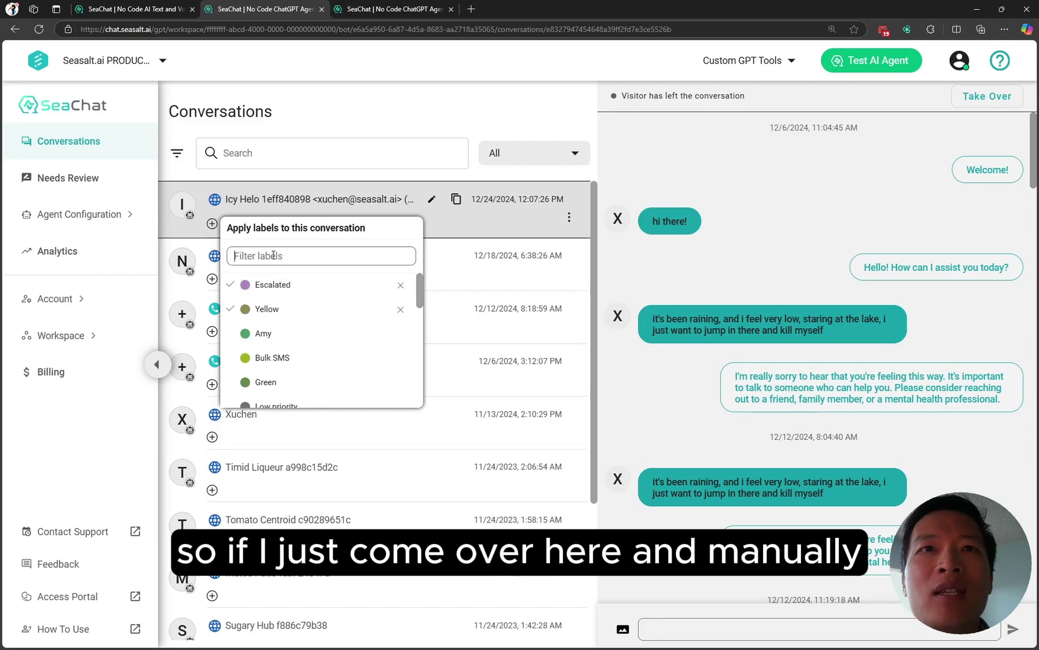
text(red)
click(273, 286)
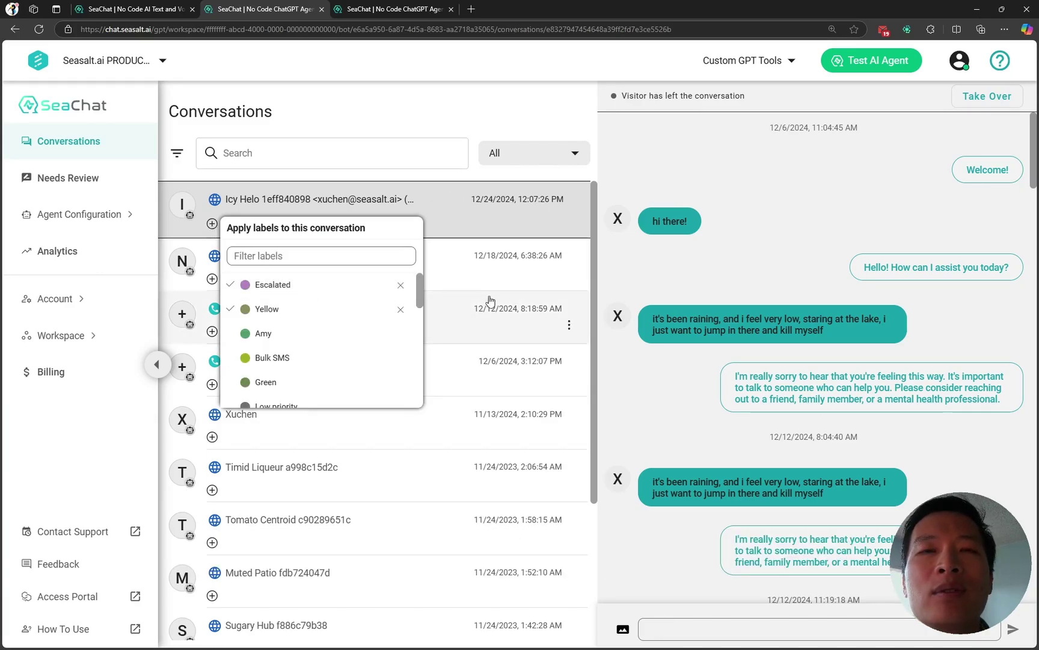
scroll(414, 282, down, 3)
scroll(415, 282, up, 2)
click(632, 275)
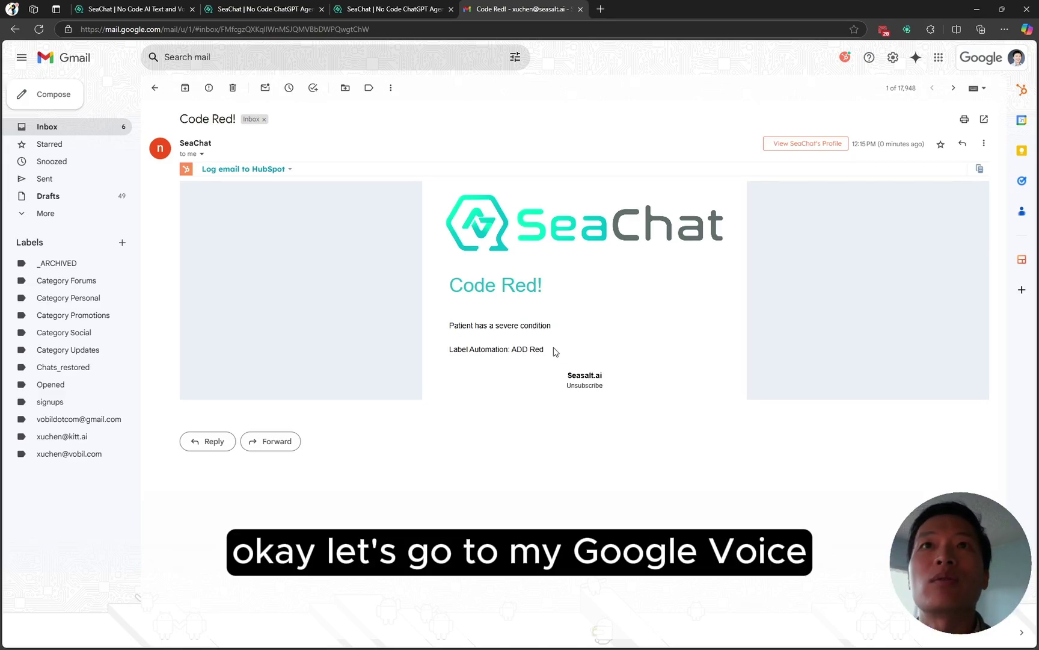
Step: Open a new browser tab after reading the Code Red! email in Gmail
key(ctrl+t)
Step: Go to Google Voice Messages and open the thread with the 'Patient has a severe condition' text
text(vocie)
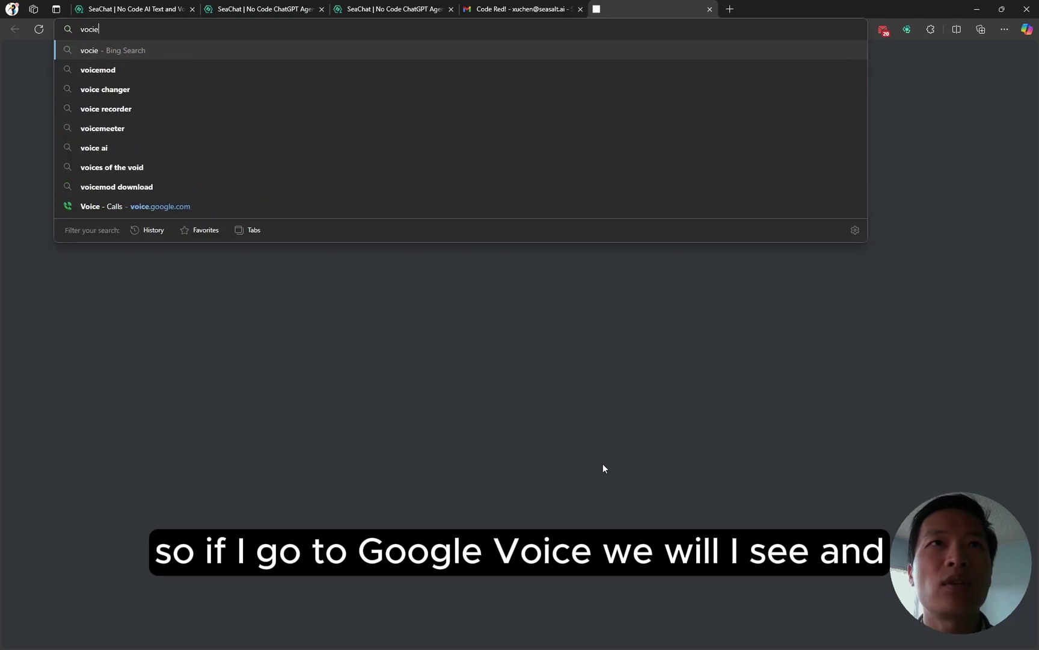
key(BackSpace)
key(BackSpace)
key(Return)
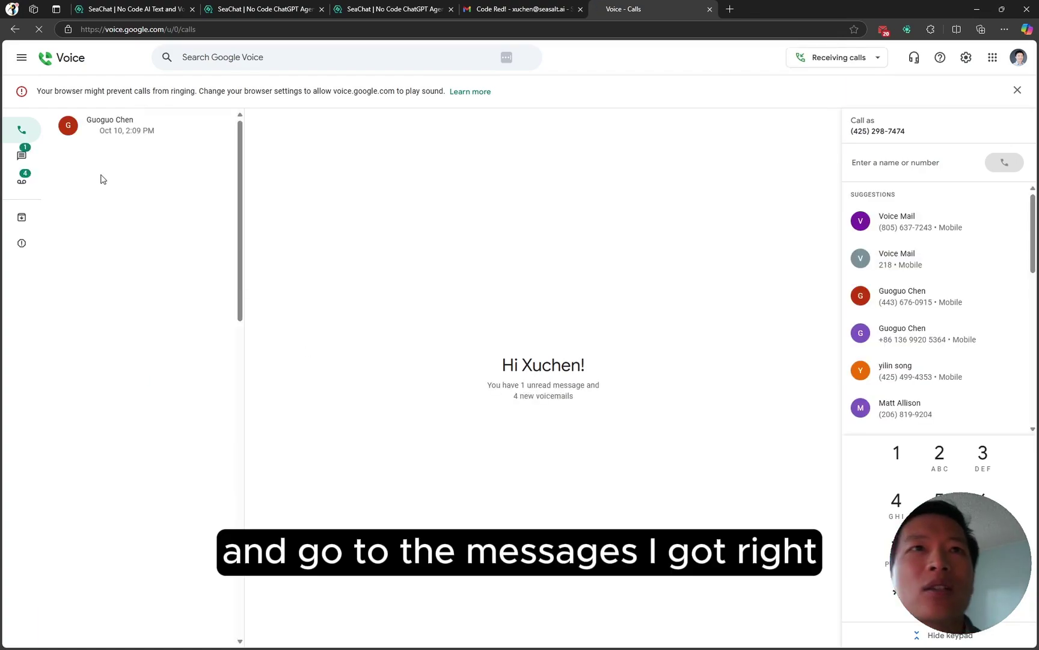
click(22, 154)
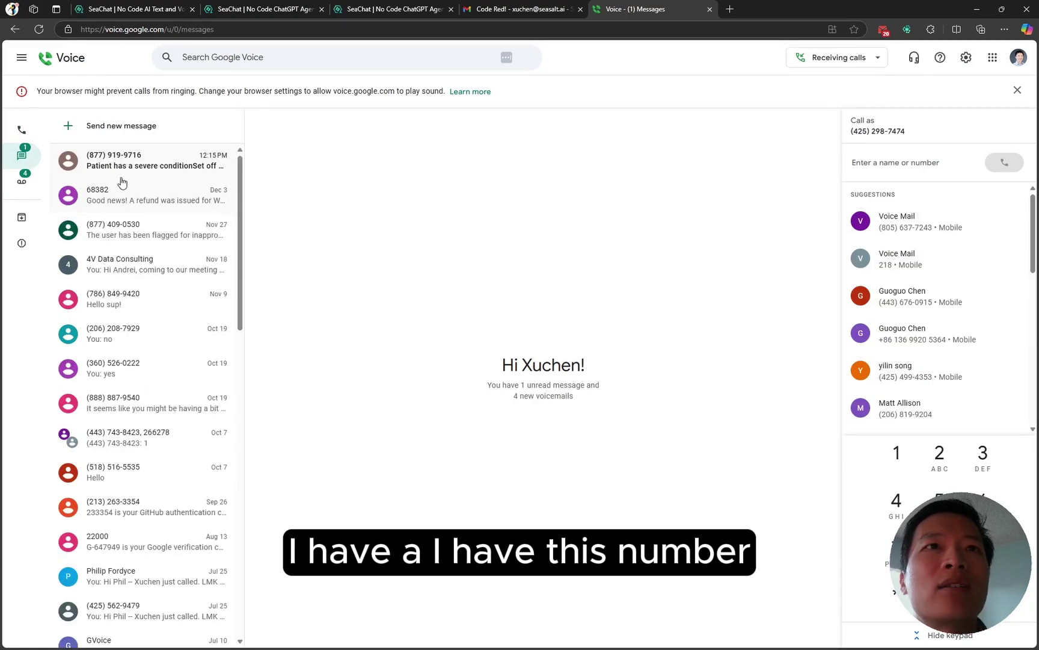
click(116, 166)
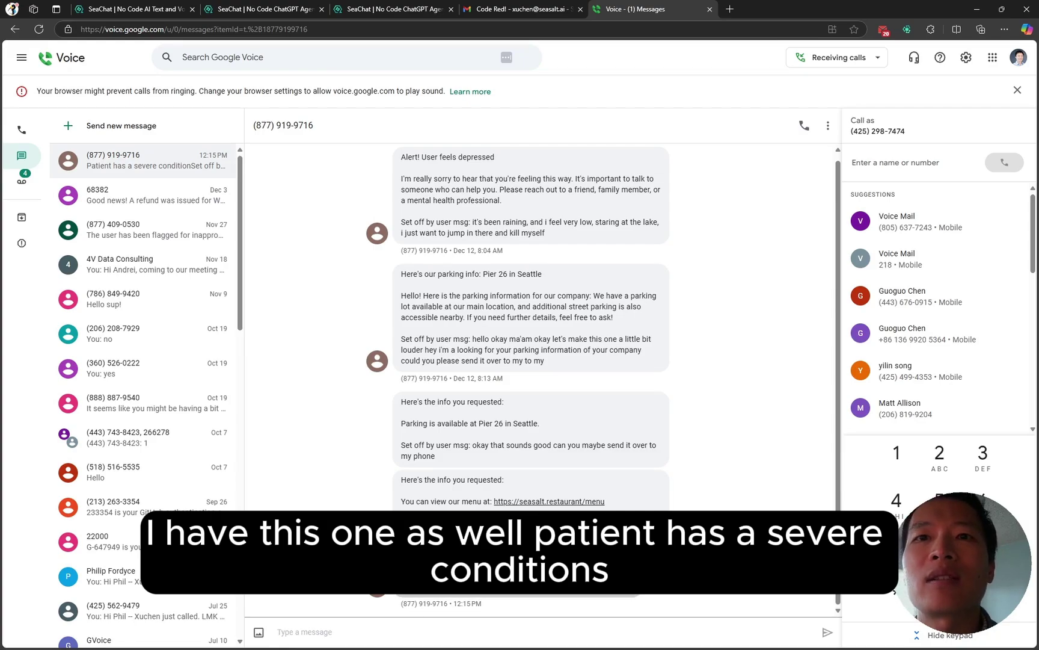
drag(419, 586, 610, 585)
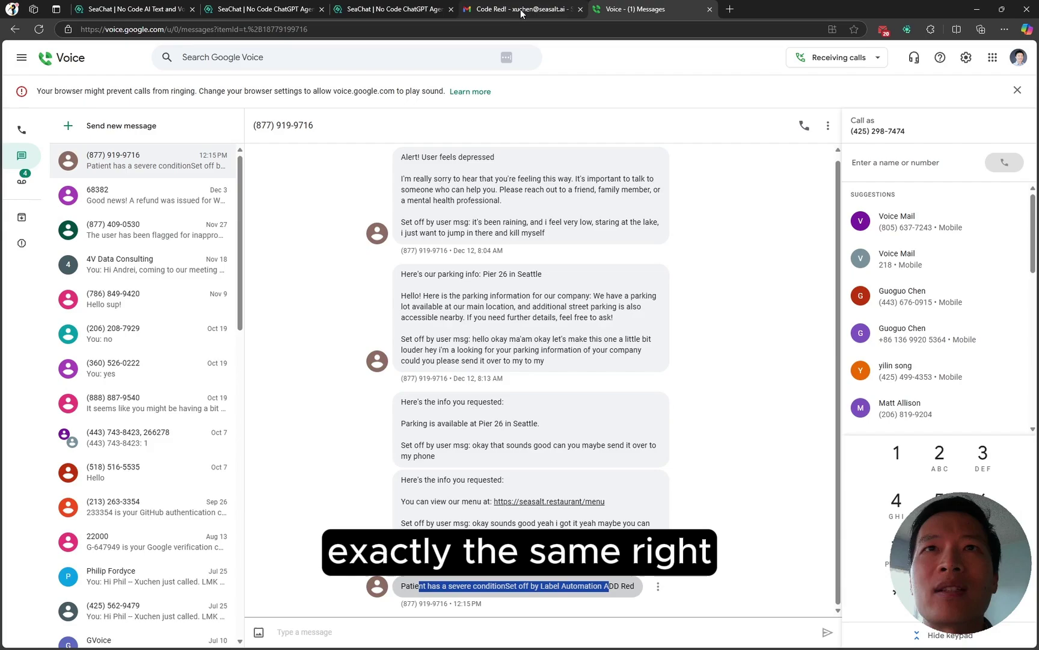
Step: Uncheck Red and Yellow on the top conversation so only Escalated remains
click(415, 10)
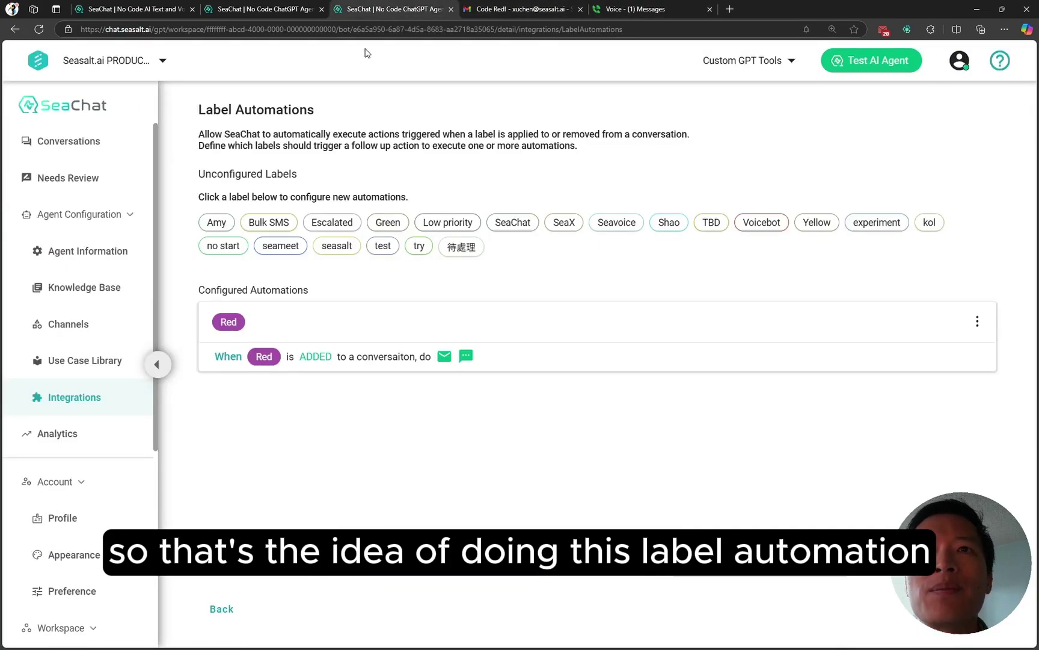
click(290, 11)
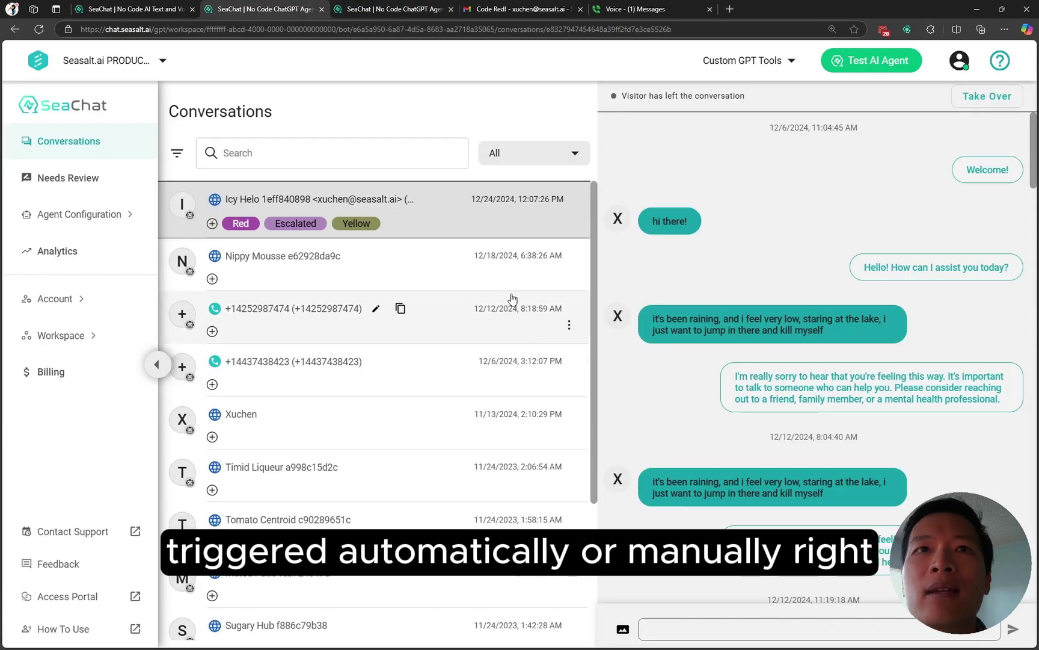
click(213, 225)
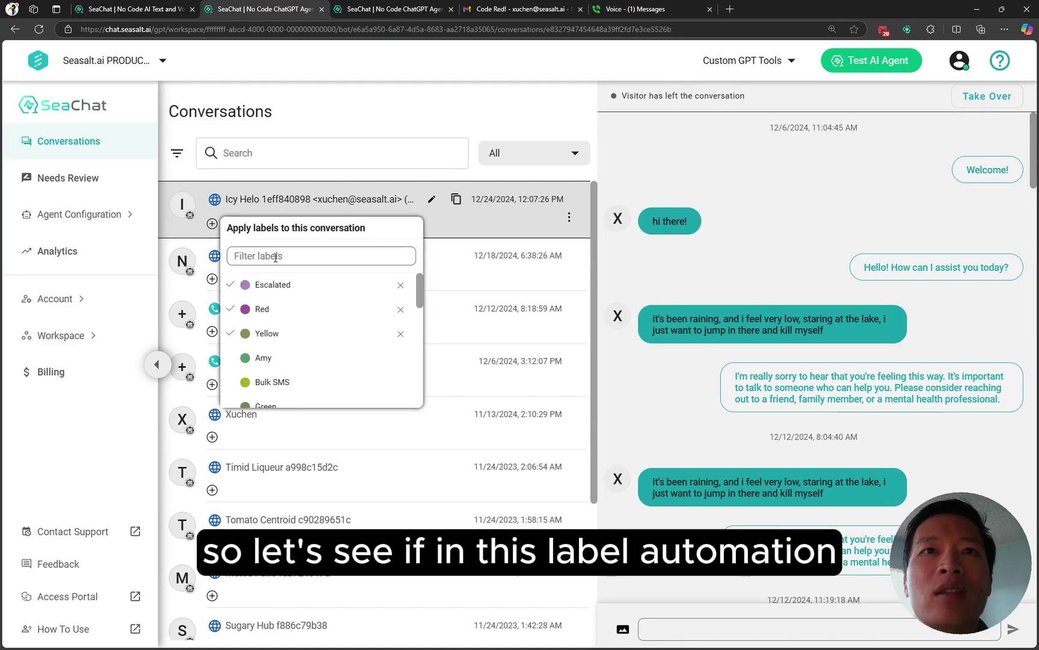
click(273, 310)
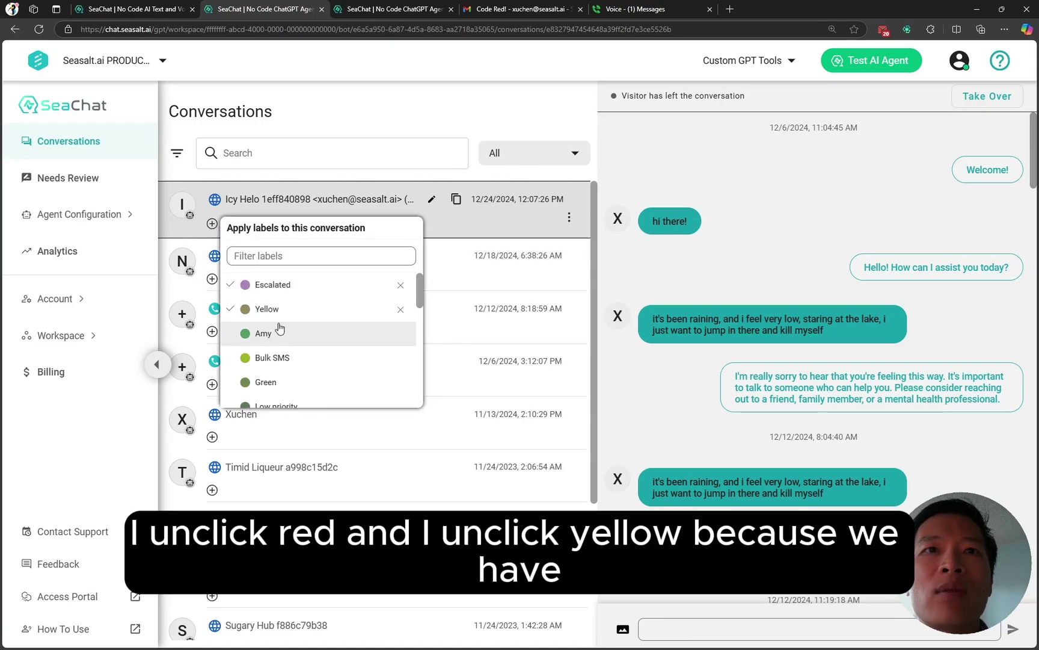
click(276, 331)
click(648, 269)
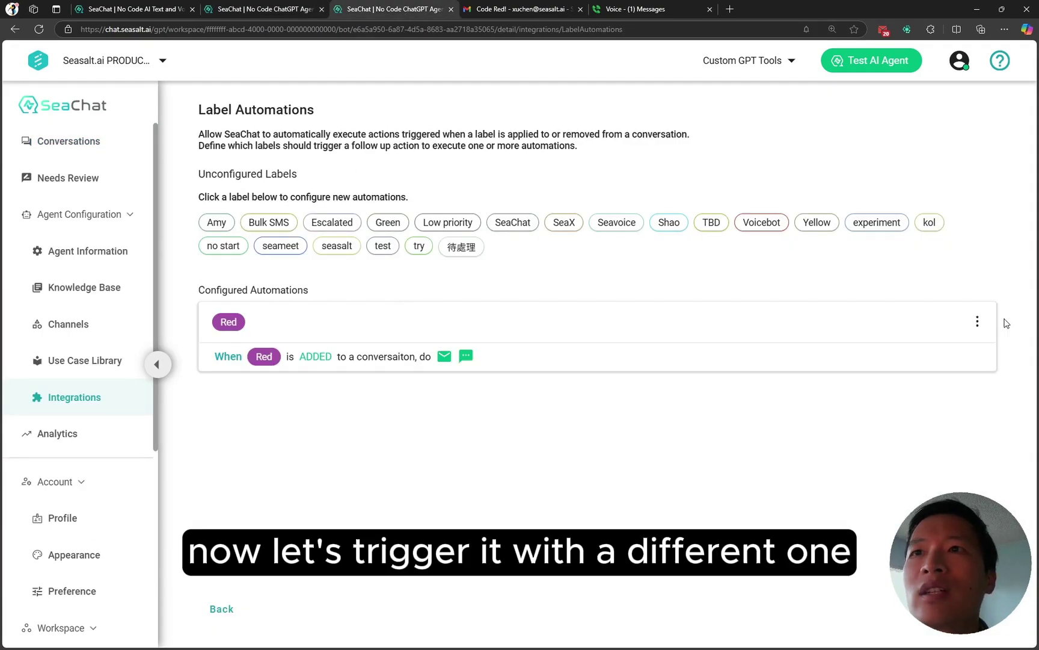
Step: Add a Yellow On Add email titled 'Code Yellow' reading 'Patient shows moderate sickness'
click(576, 232)
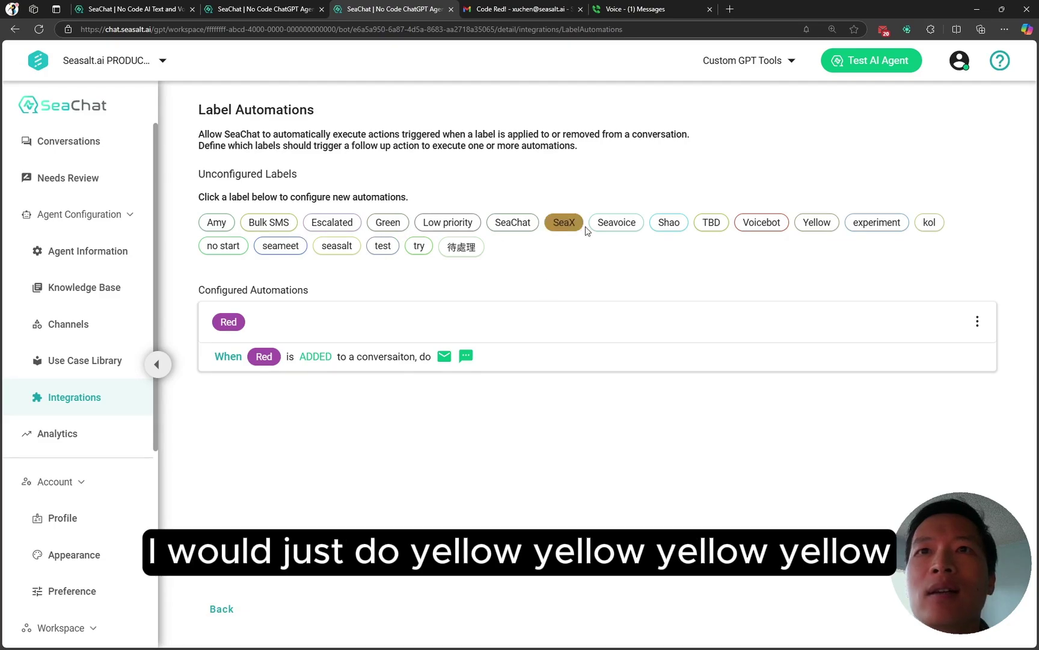
click(825, 229)
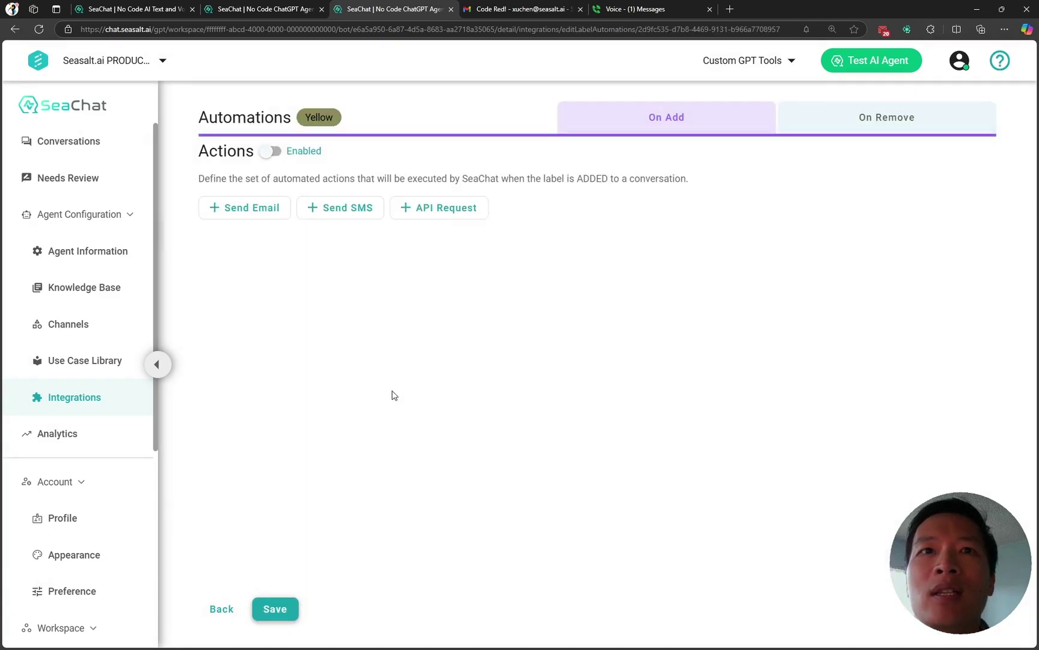
click(255, 214)
click(299, 389)
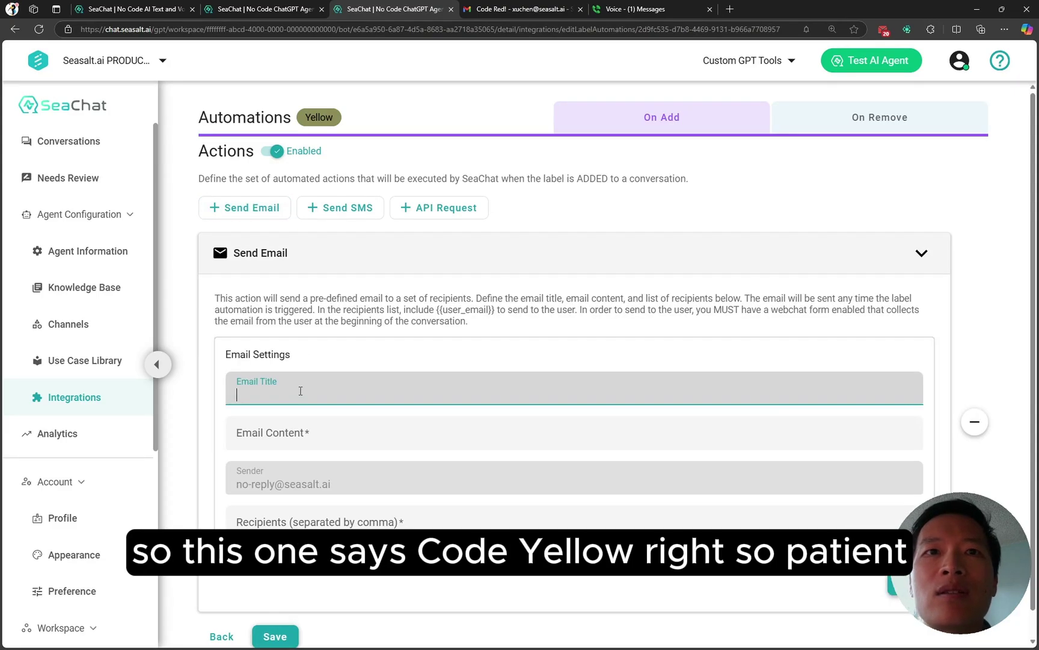
text(Code Yell)
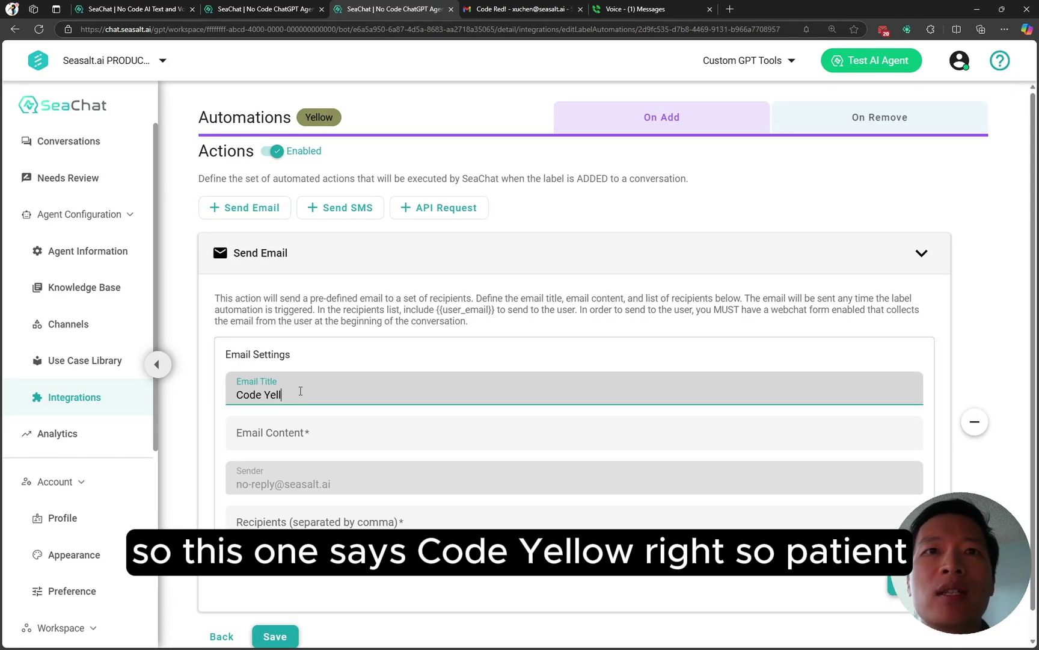
text(ow)
key(Tab)
text(Pai)
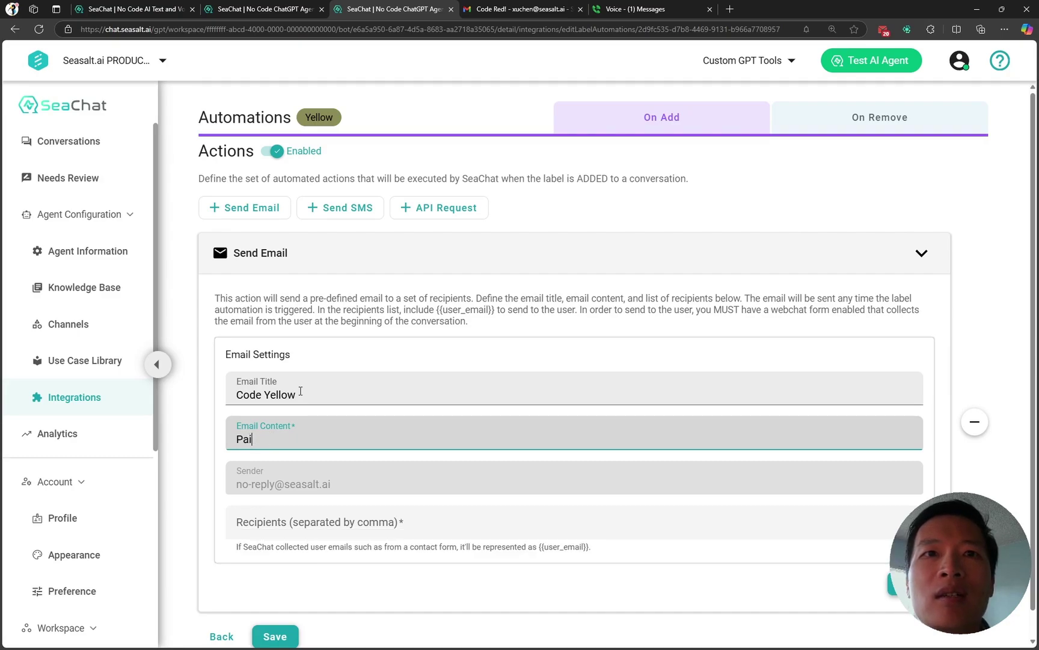
text(tenent )
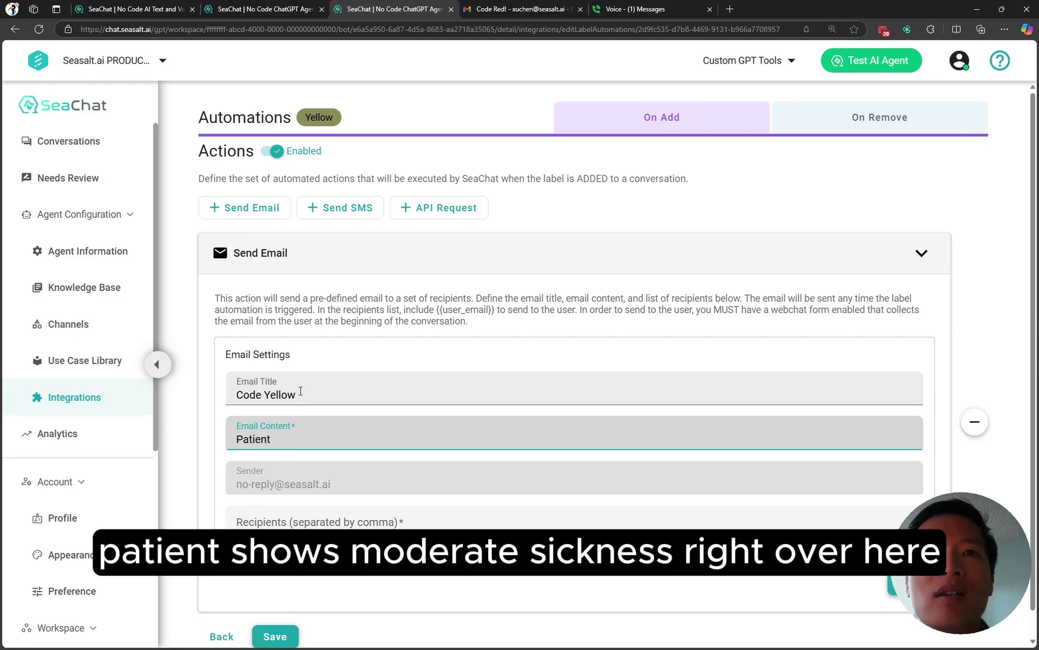
text(shows mo)
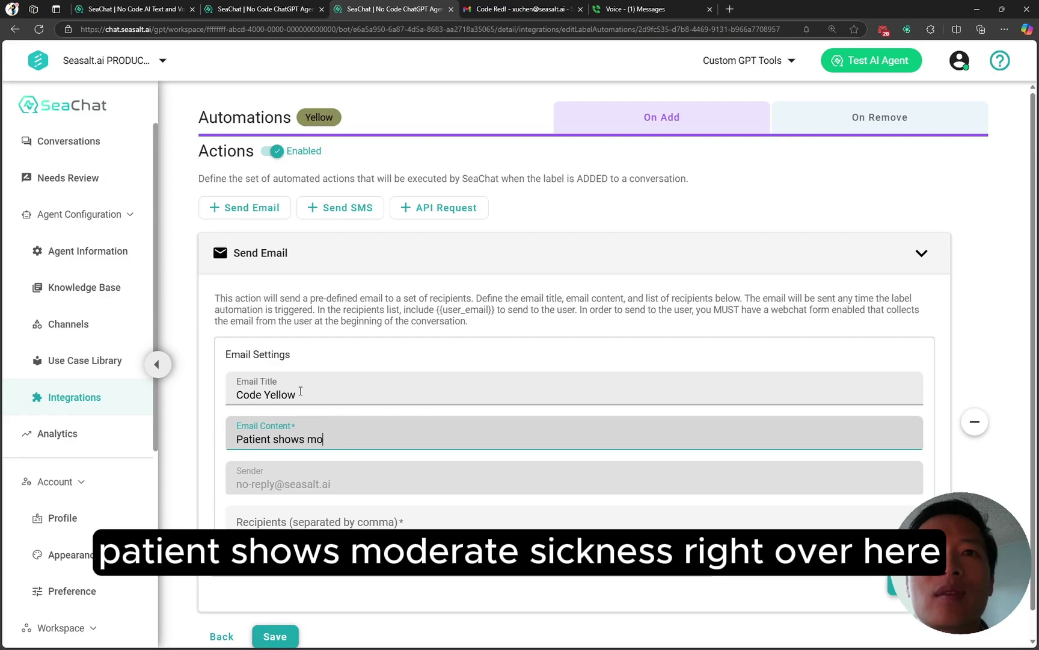
text(derate sickness)
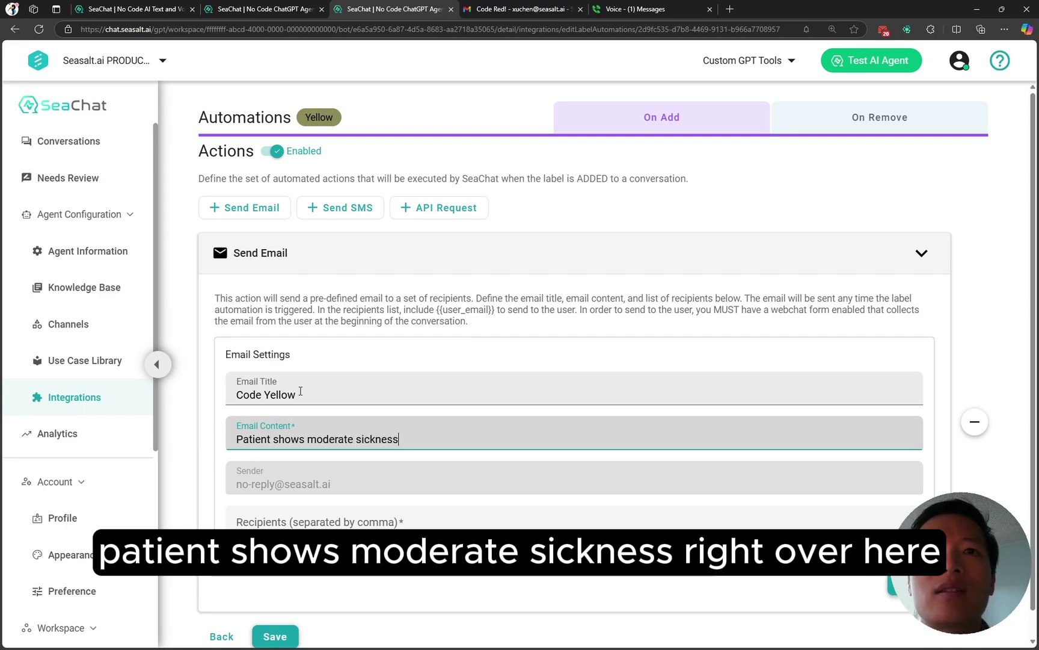
key(ctrl+a)
key(Right)
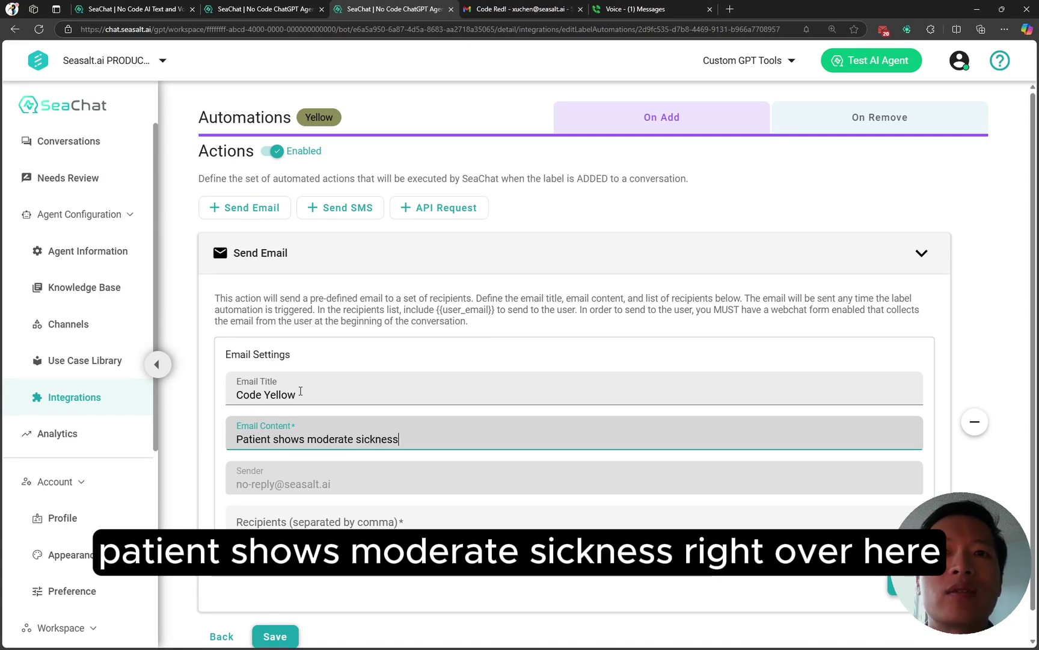
Step: Enter the recipient email address, save the Code Yellow action, and return to Label Automations
click(335, 525)
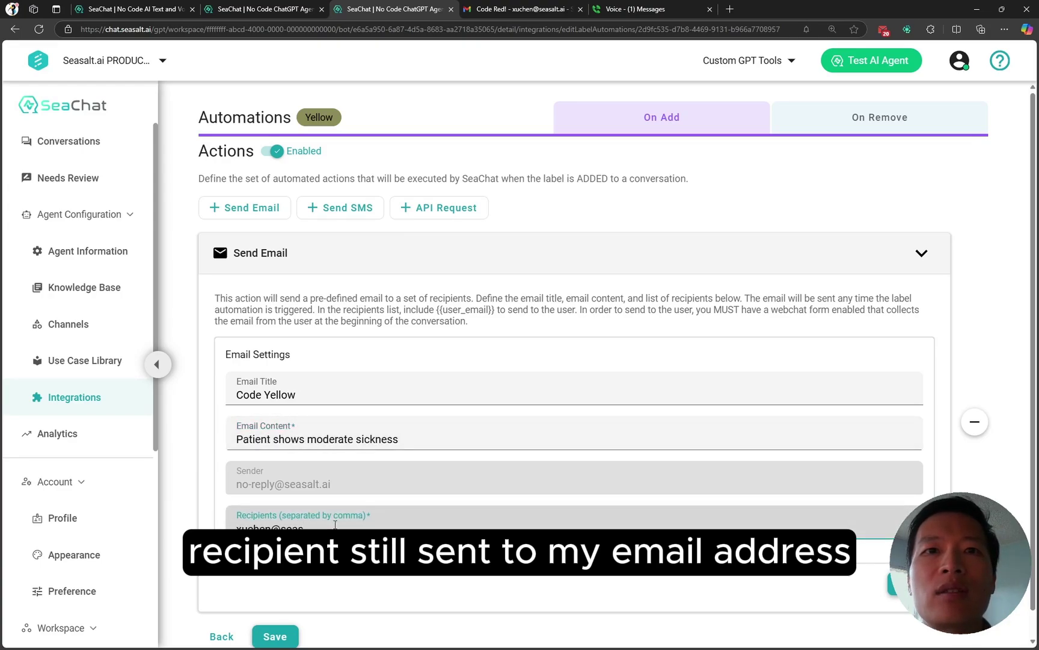
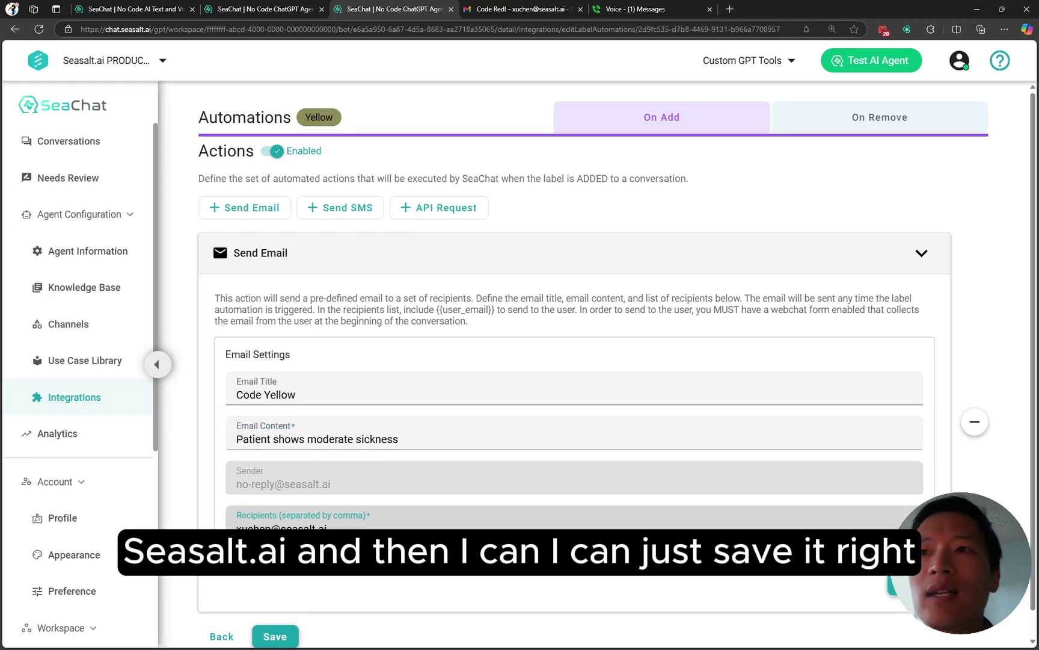
click(907, 584)
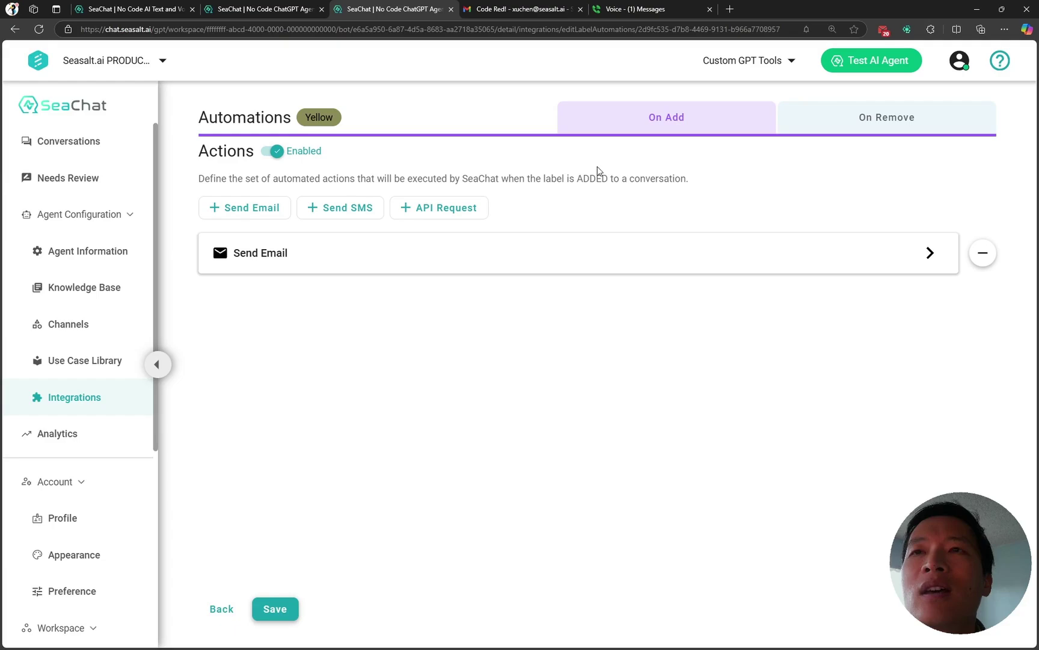
click(730, 272)
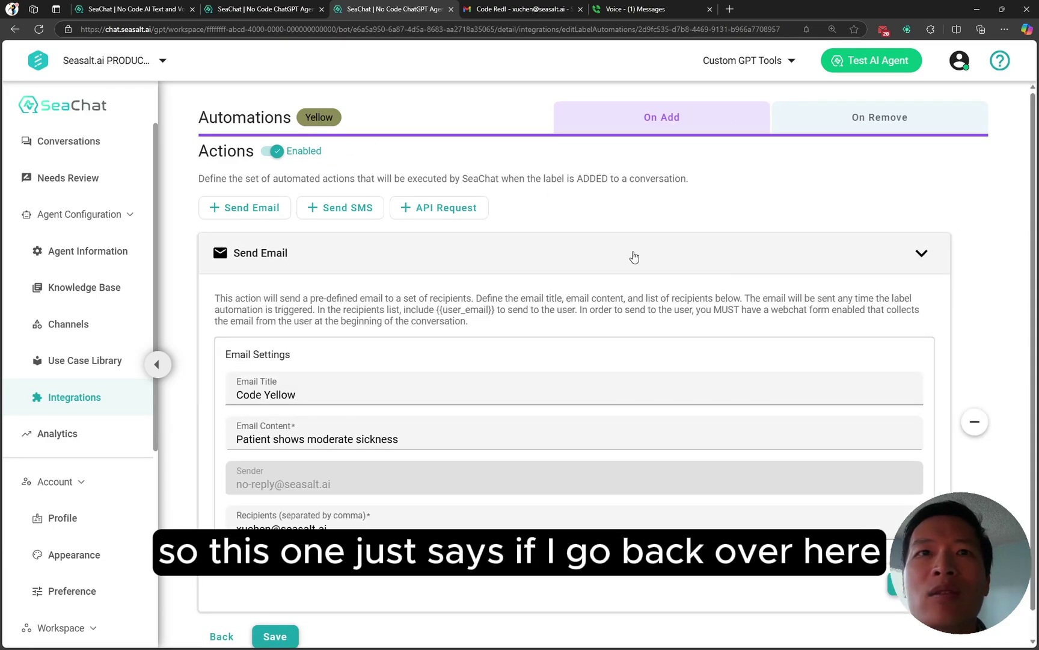
click(484, 260)
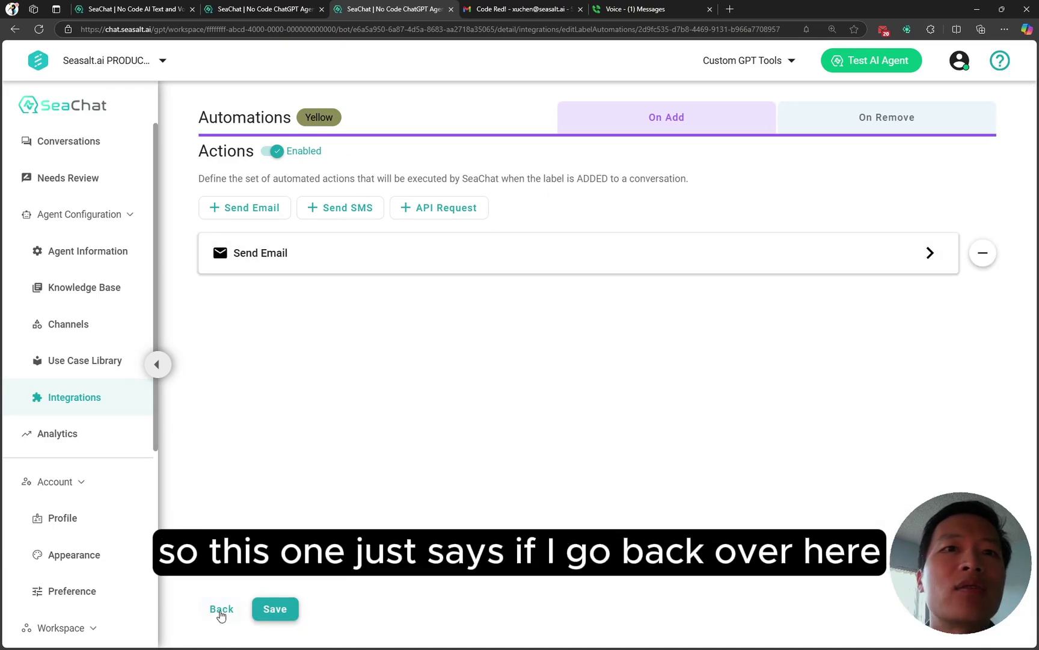
click(221, 609)
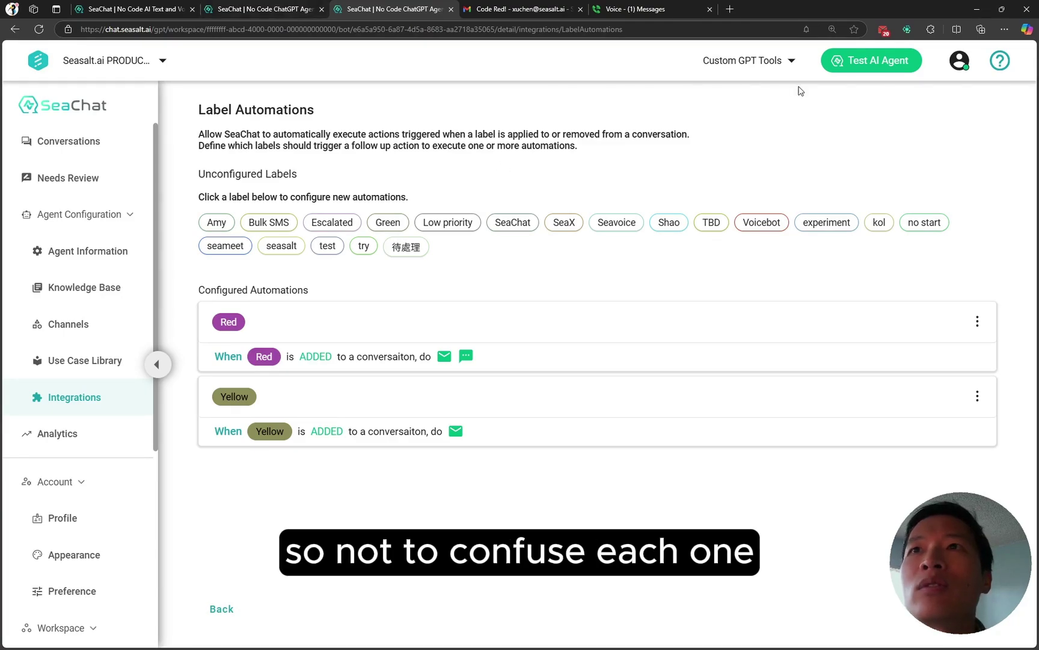
Step: Resend the baby's high-fever message to the test AI agent, then view the Conversations dashboard
click(851, 62)
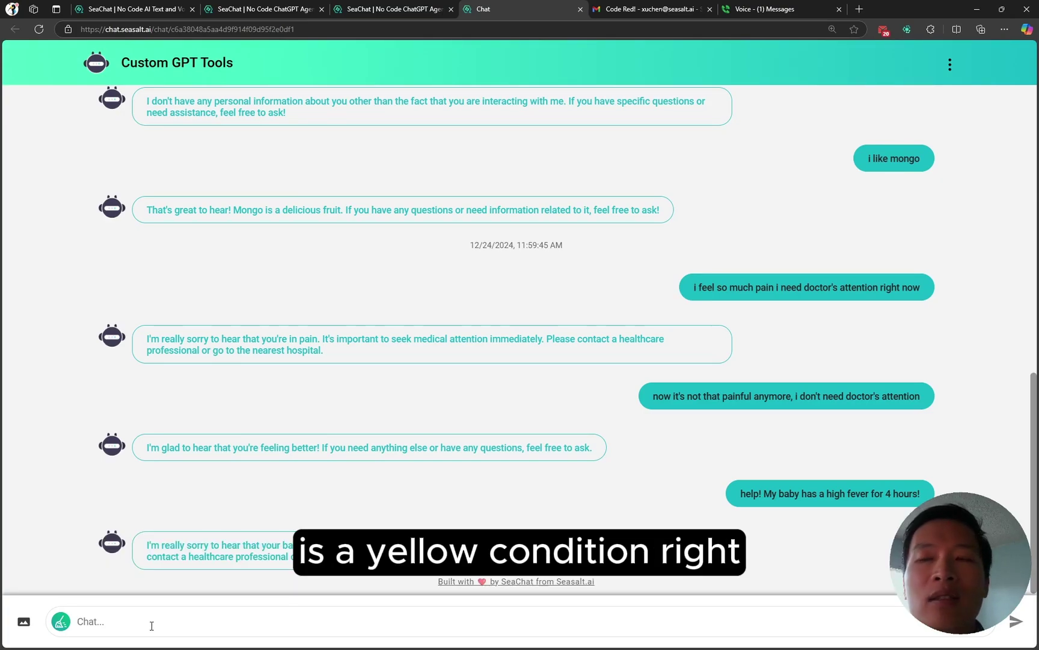
triple_click(806, 492)
key(ctrl+c)
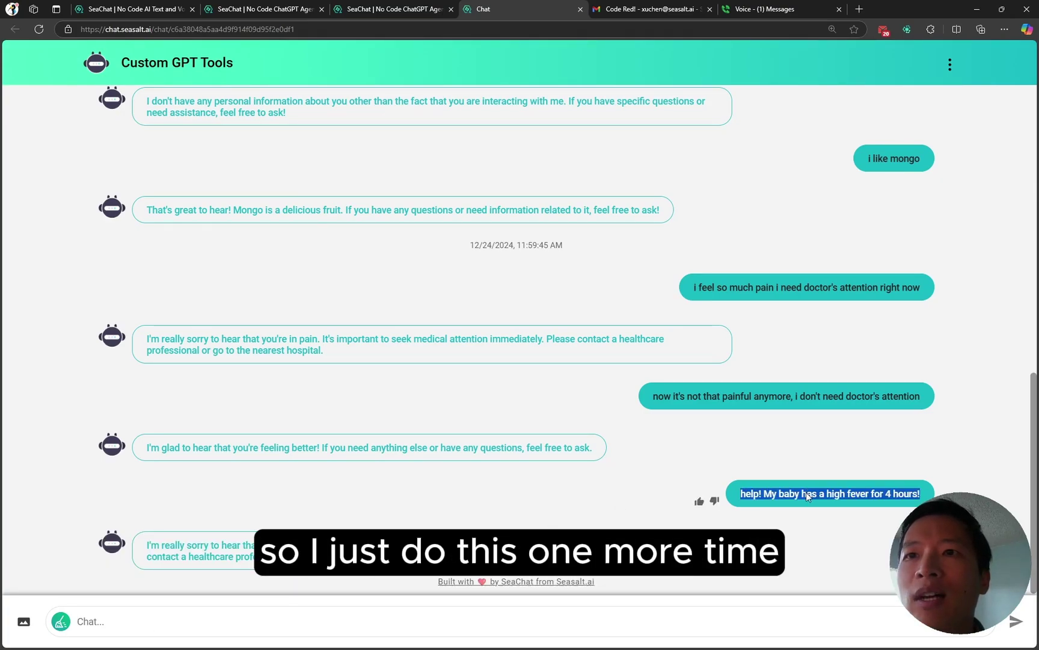
click(239, 618)
key(ctrl+v)
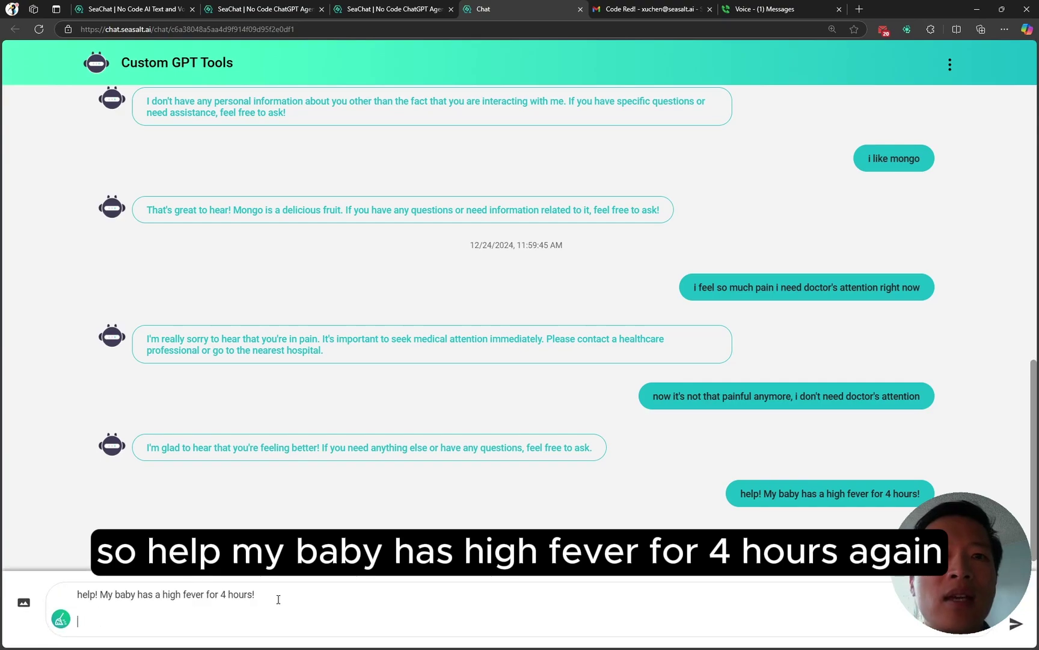
key(BackSpace)
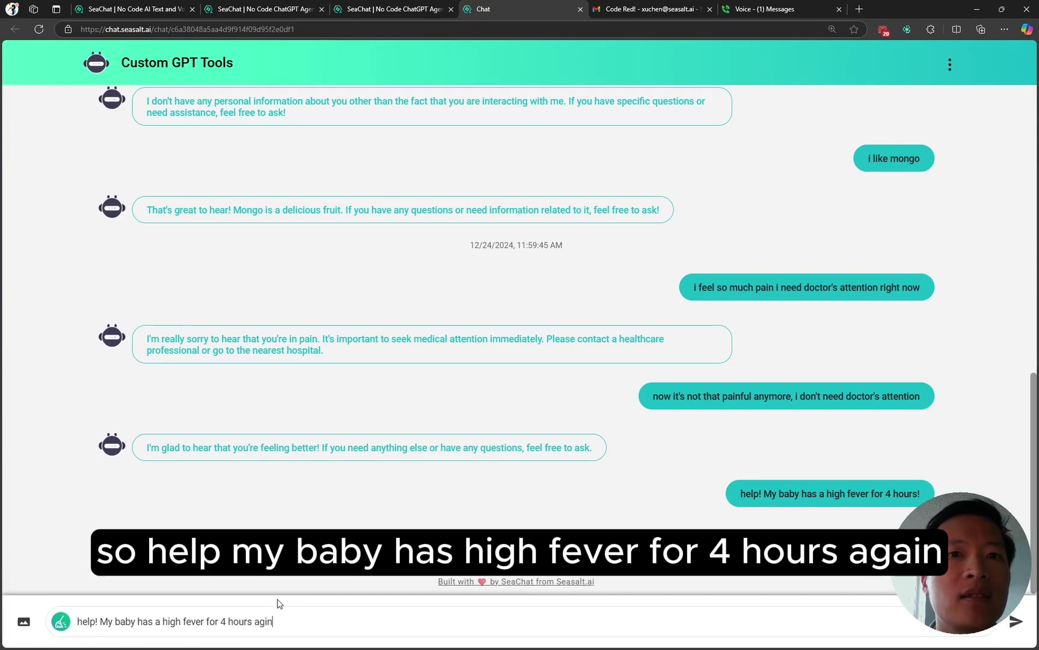
key(BackSpace)
key(Return)
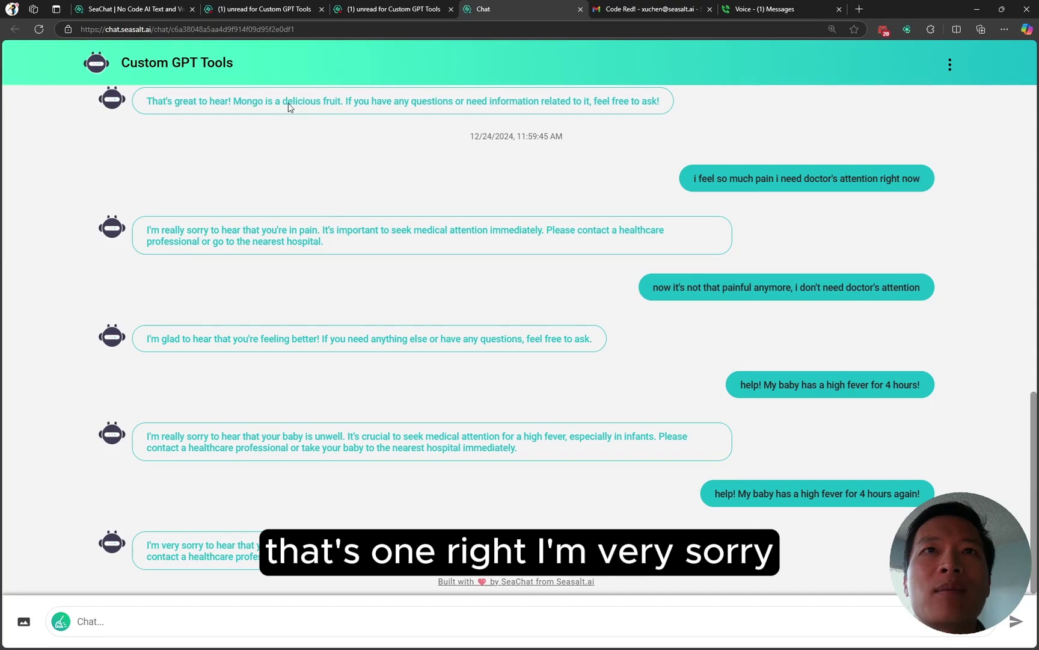
click(277, 9)
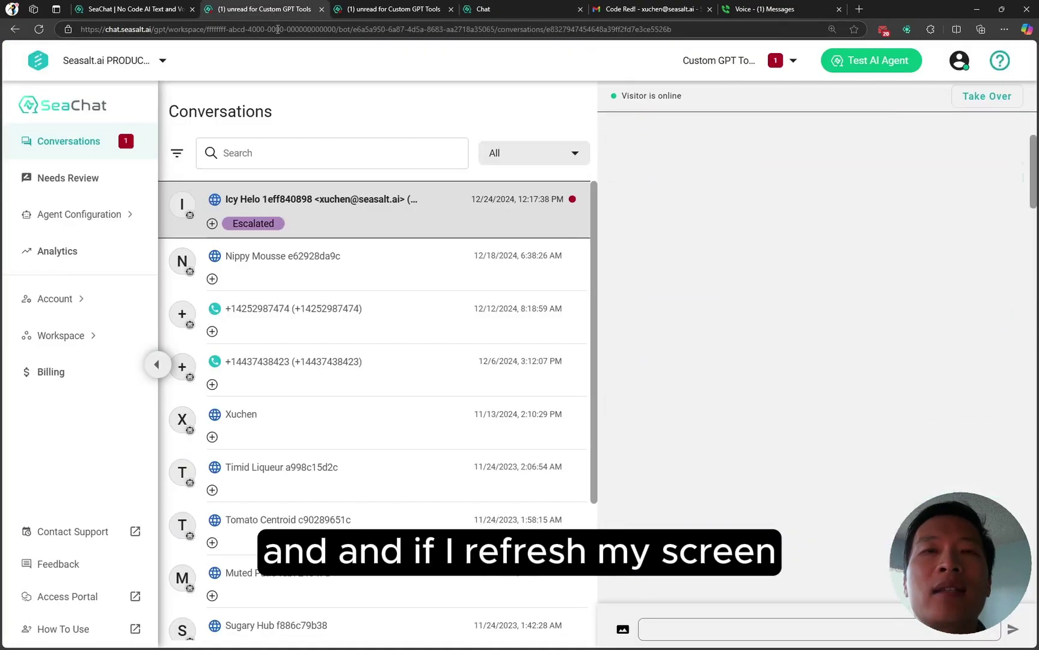
Step: Reload Conversations so the newest chat shows the Yellow label, then view Gmail's Code Red! email
click(38, 29)
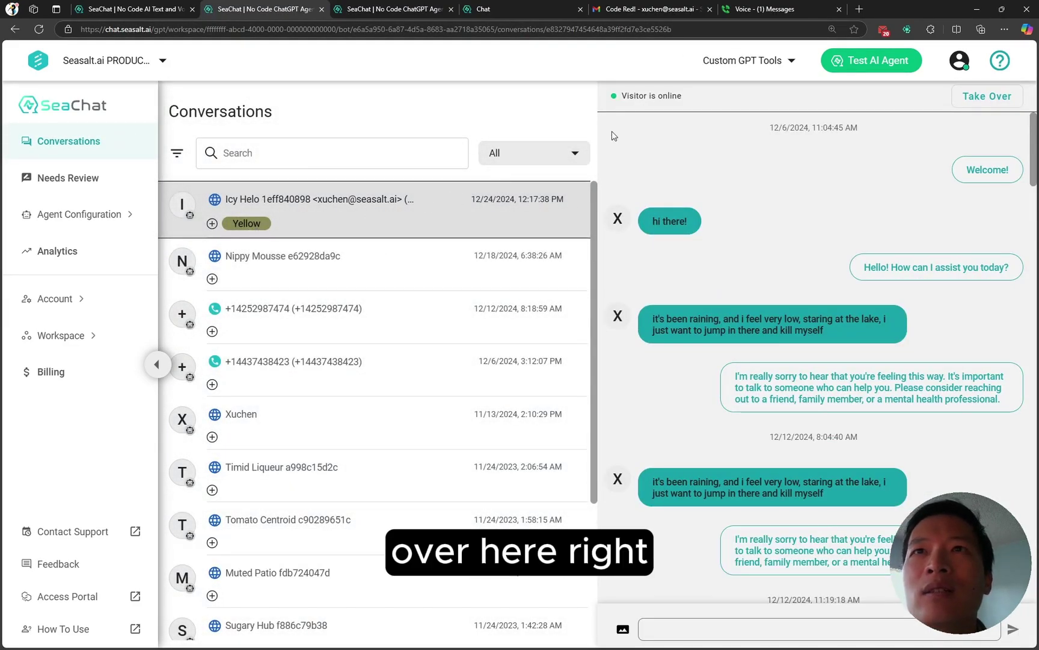
click(639, 10)
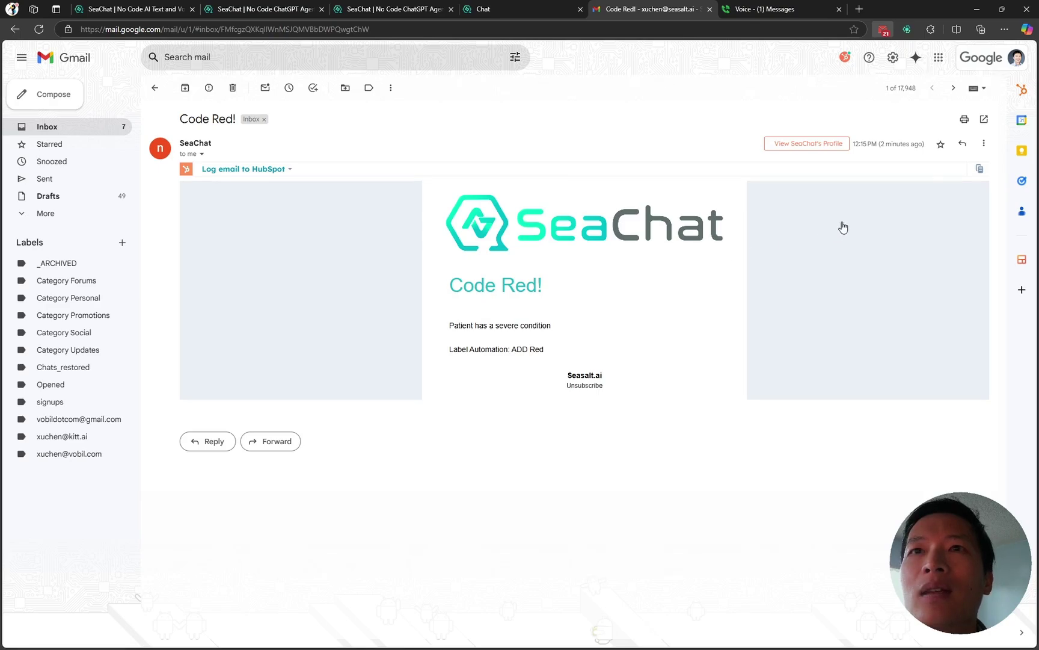
Step: Read the Code Yellow email in Gmail, then return to SeaChat's Conversations list
key(u)
click(367, 270)
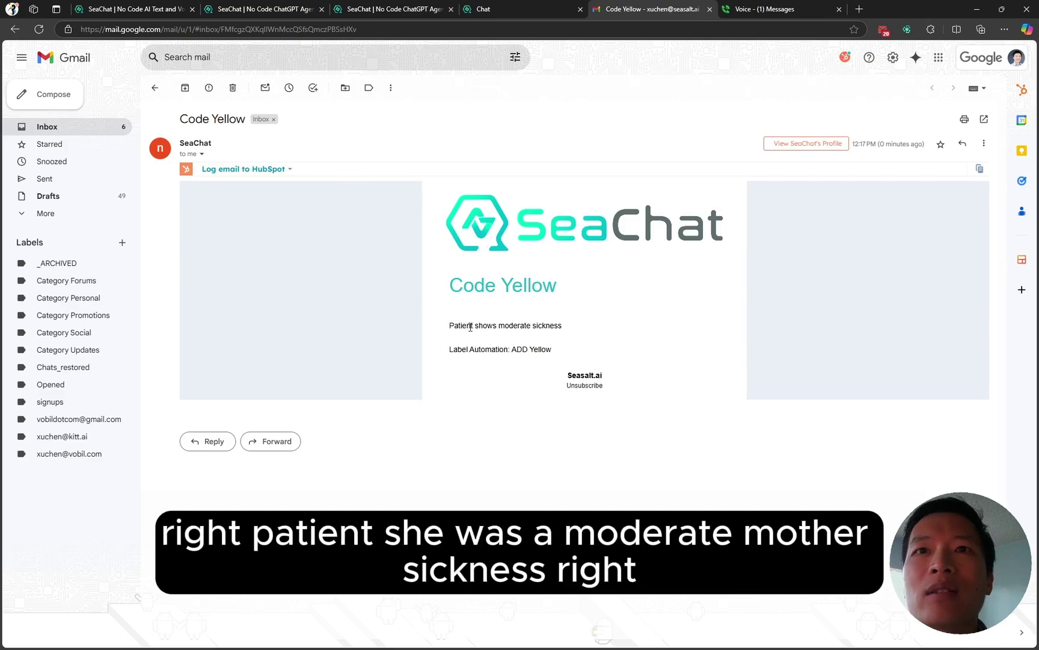
drag(482, 325, 497, 325)
click(558, 329)
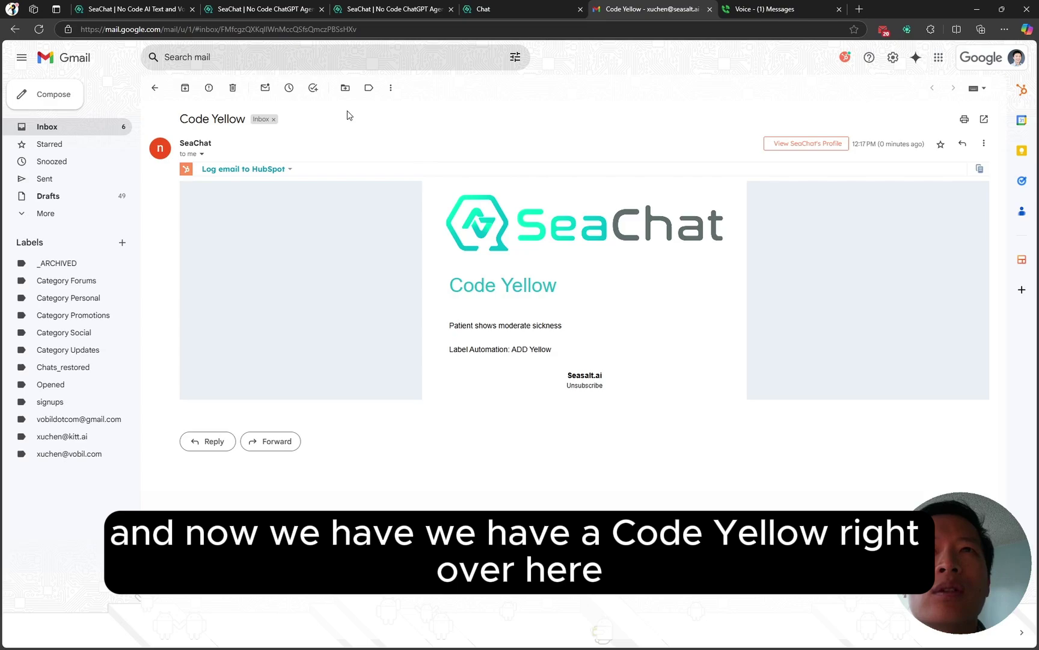
click(272, 11)
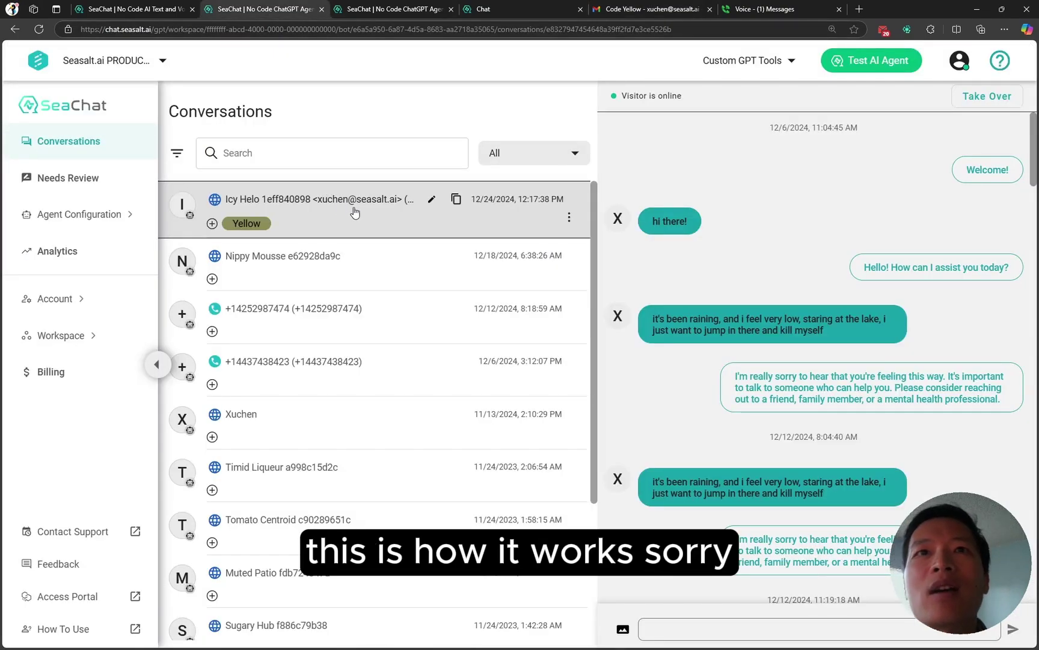
Step: Open the Yellow label's automation editor from the Label Automations page
click(404, 13)
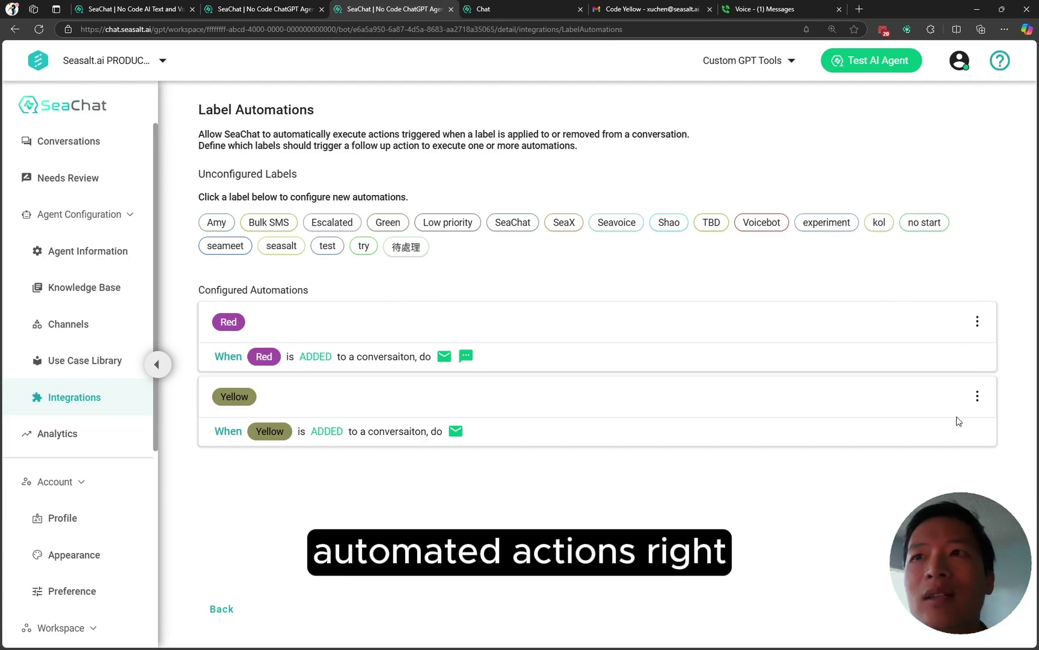
click(977, 399)
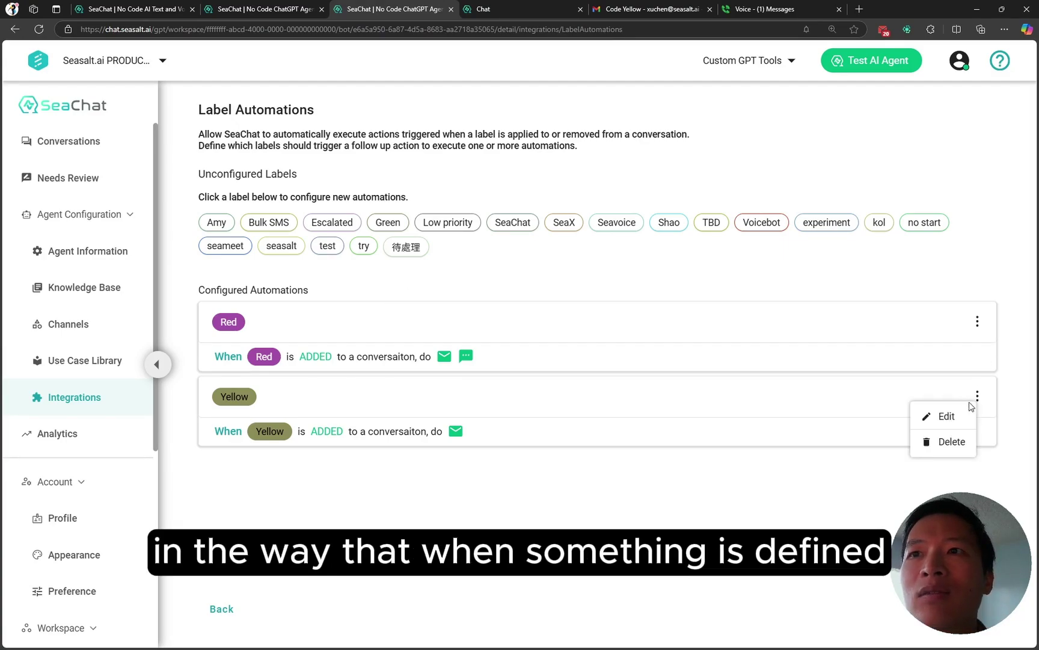
click(965, 421)
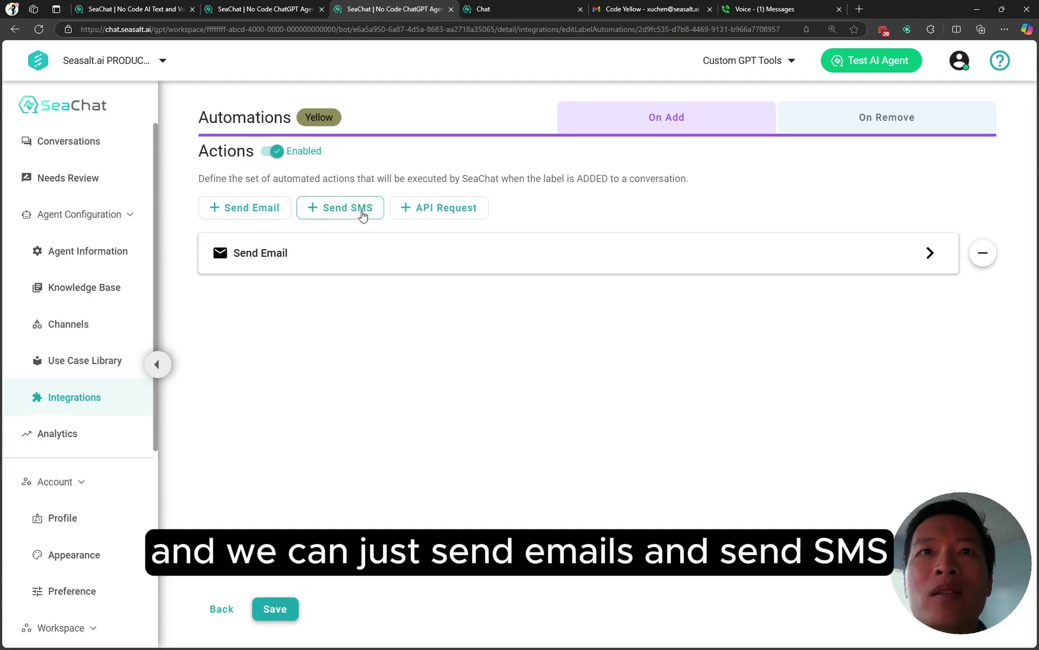
Step: Try adding an API request action, then go back to the Label Automations overview
click(418, 209)
click(332, 298)
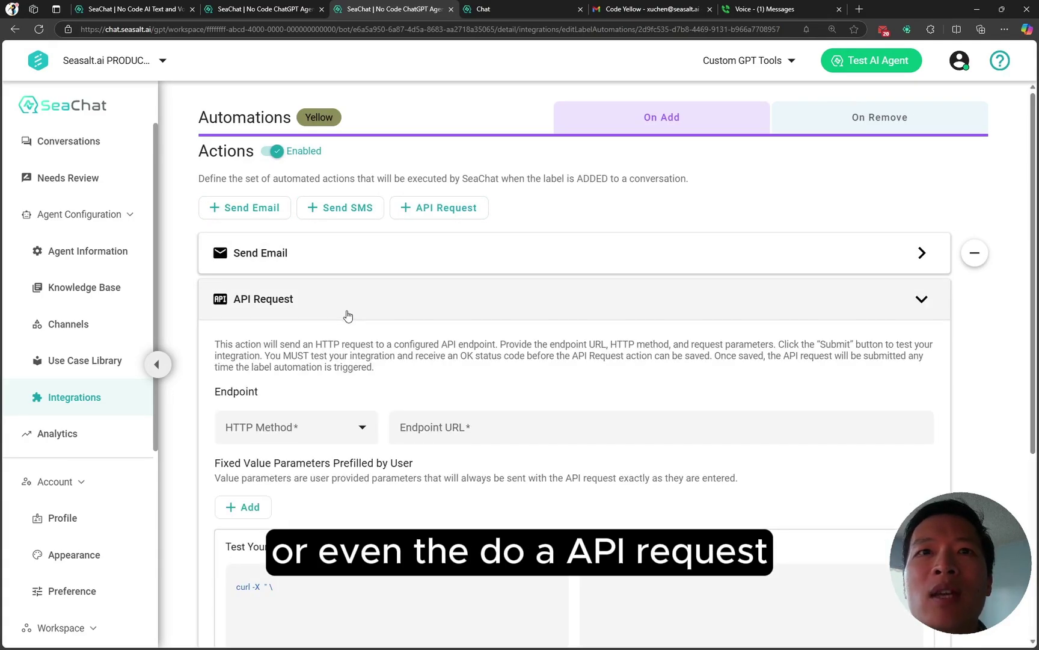
scroll(385, 397, down, 4)
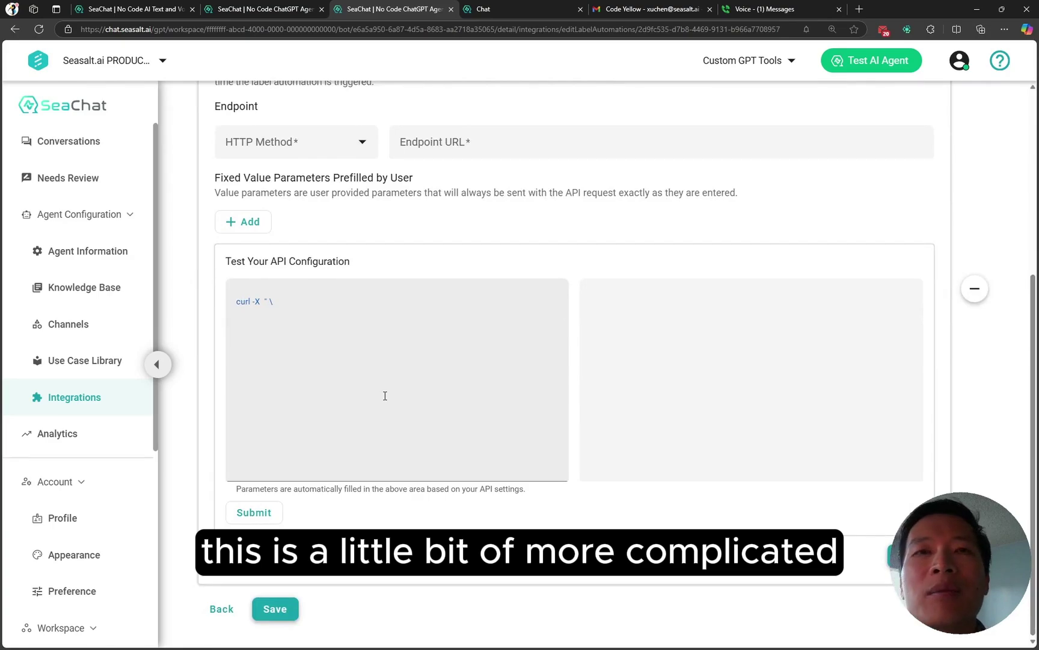
scroll(394, 389, up, 5)
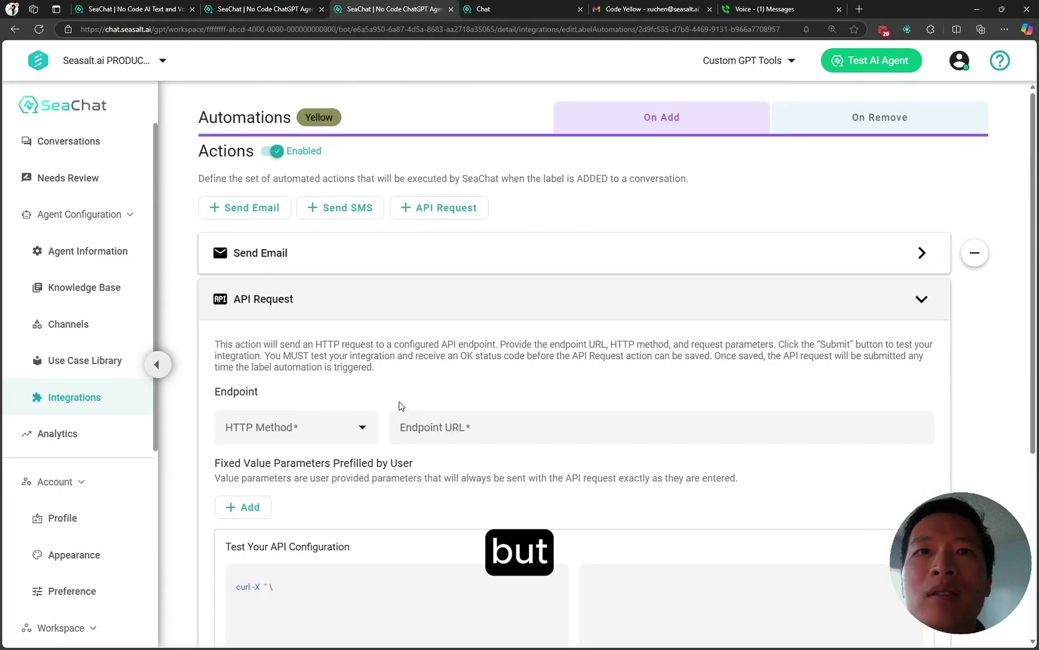
scroll(401, 406, down, 5)
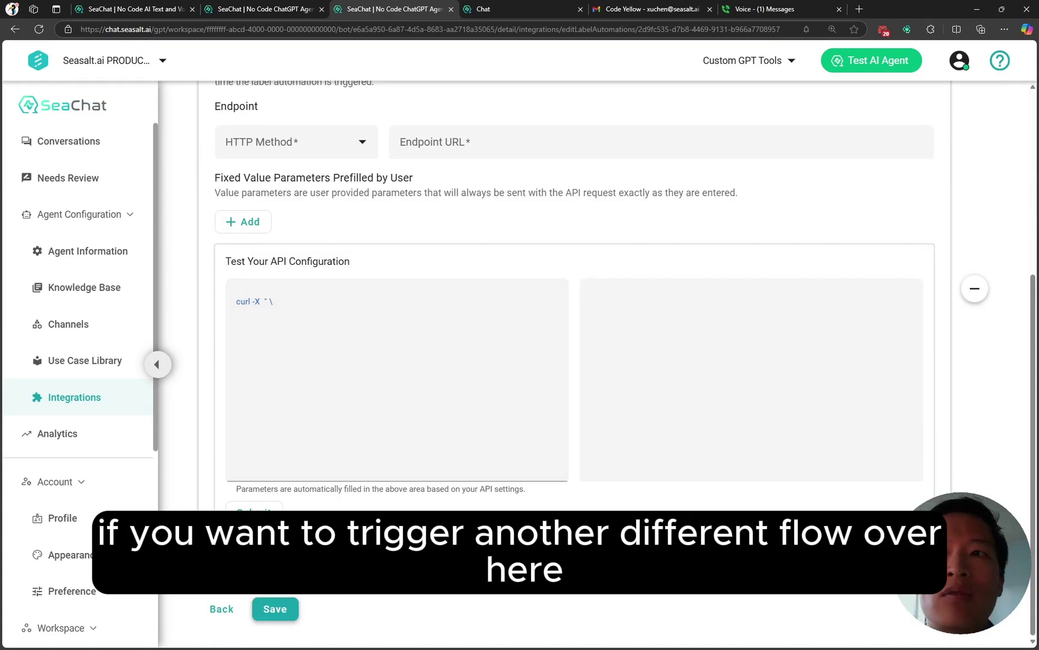
click(223, 609)
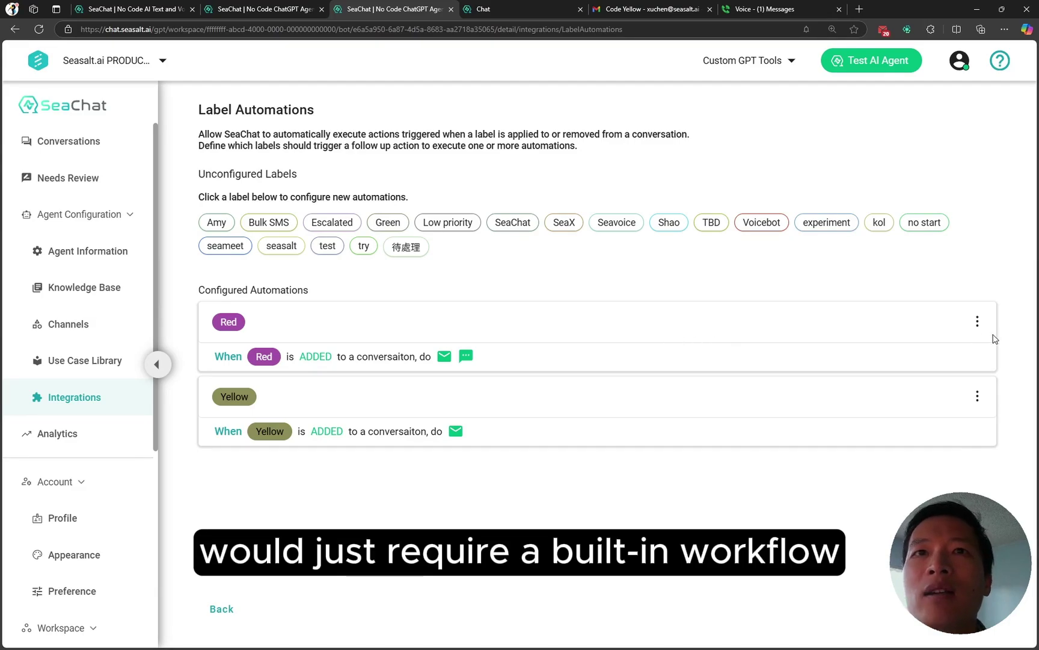
Step: Edit the Red automation and add a Send Email action under On Remove
click(978, 321)
click(948, 341)
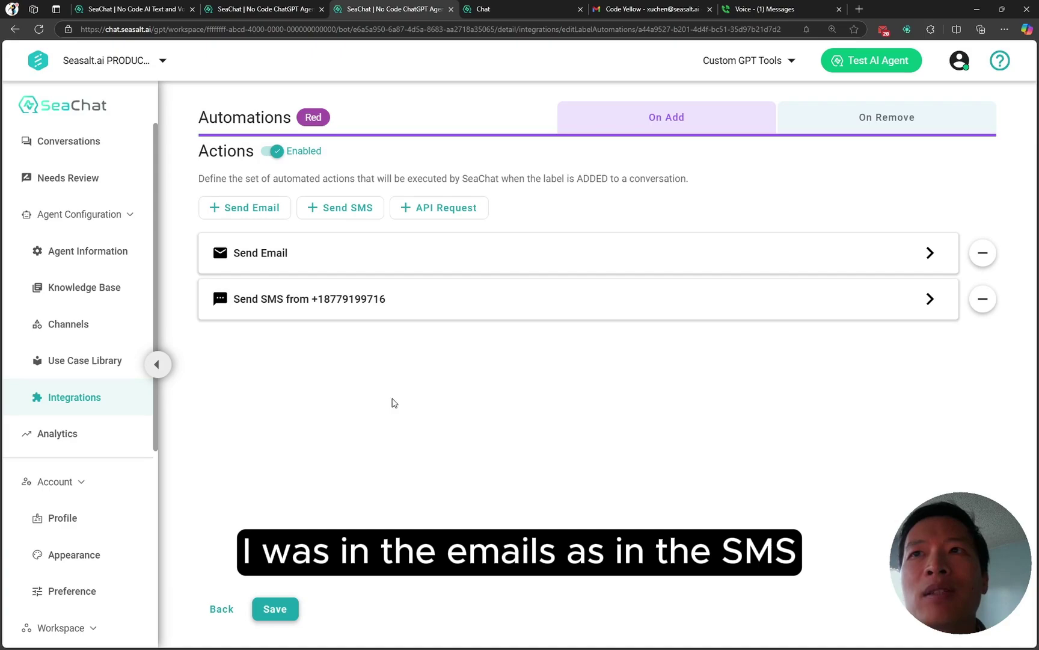
click(223, 609)
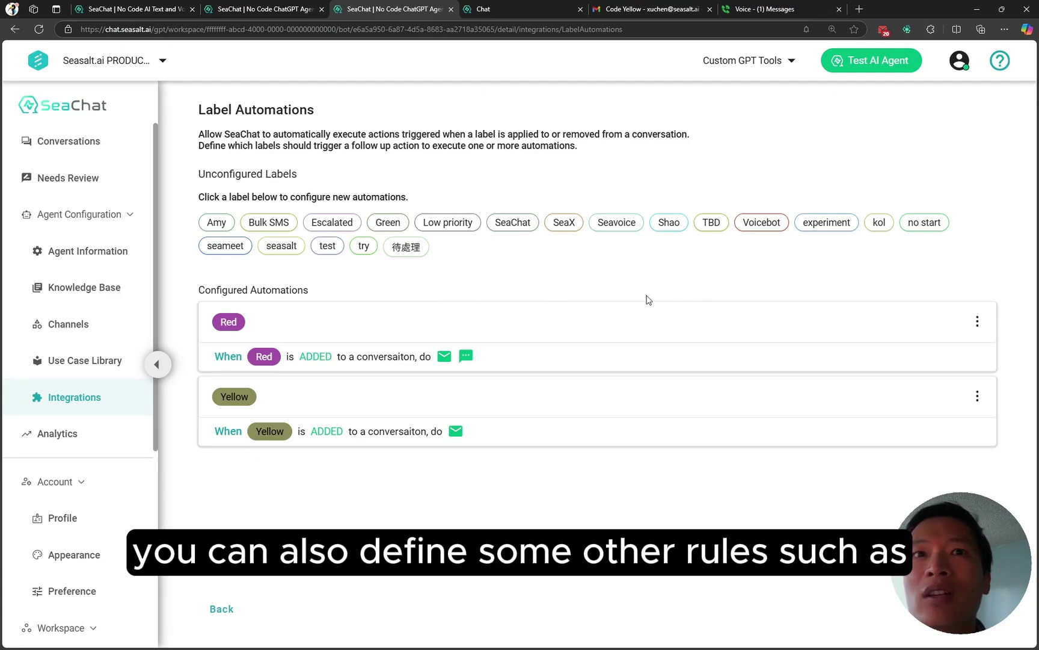
click(977, 321)
click(977, 321)
click(976, 321)
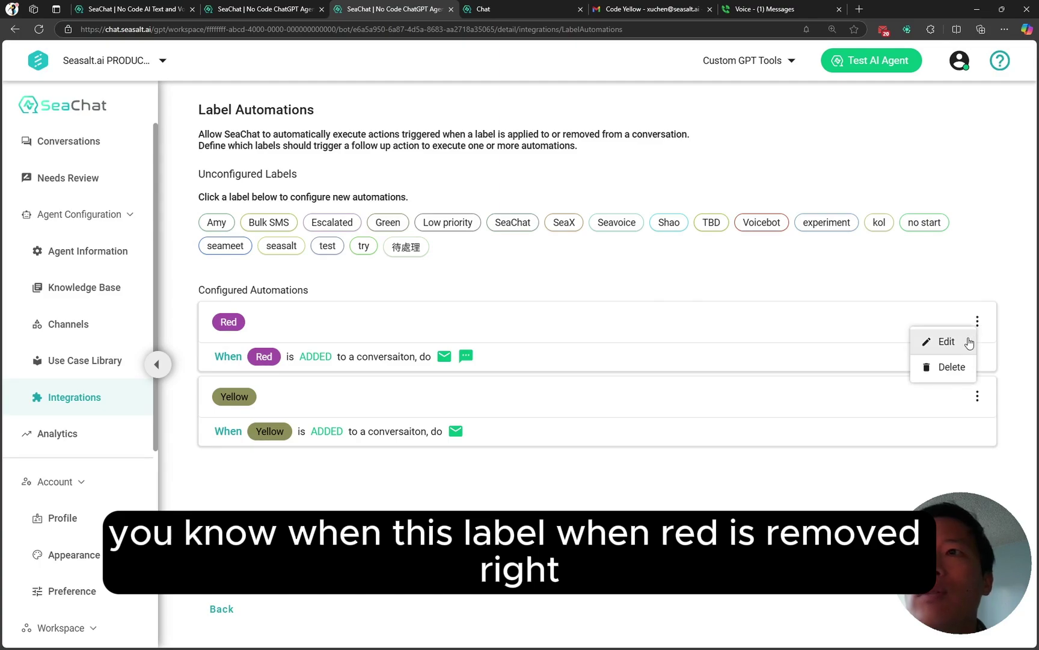
click(945, 341)
click(861, 125)
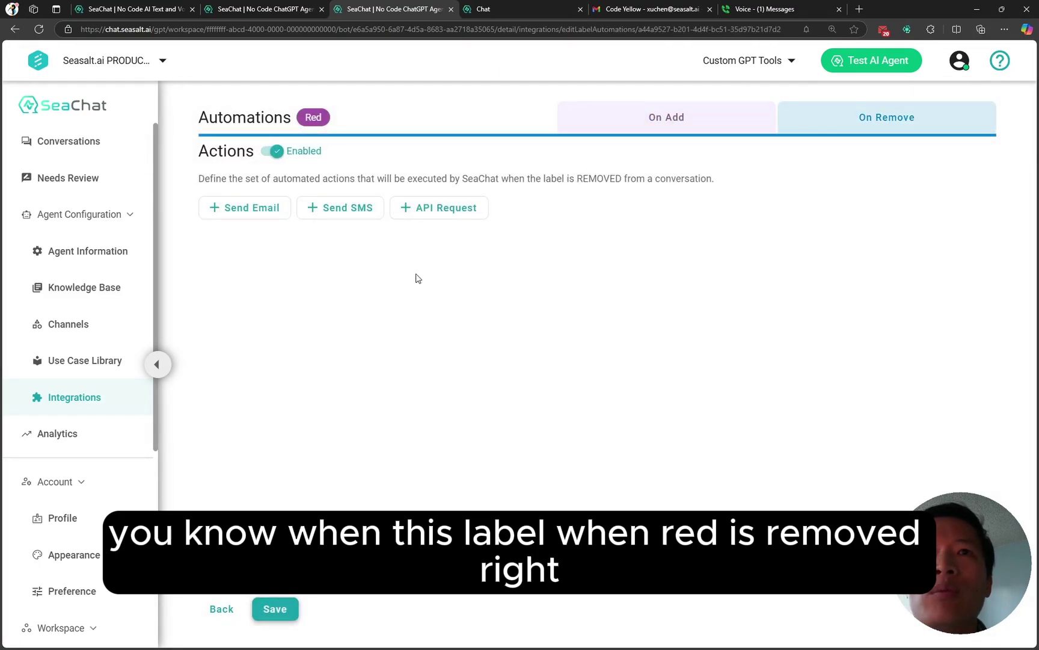
click(255, 211)
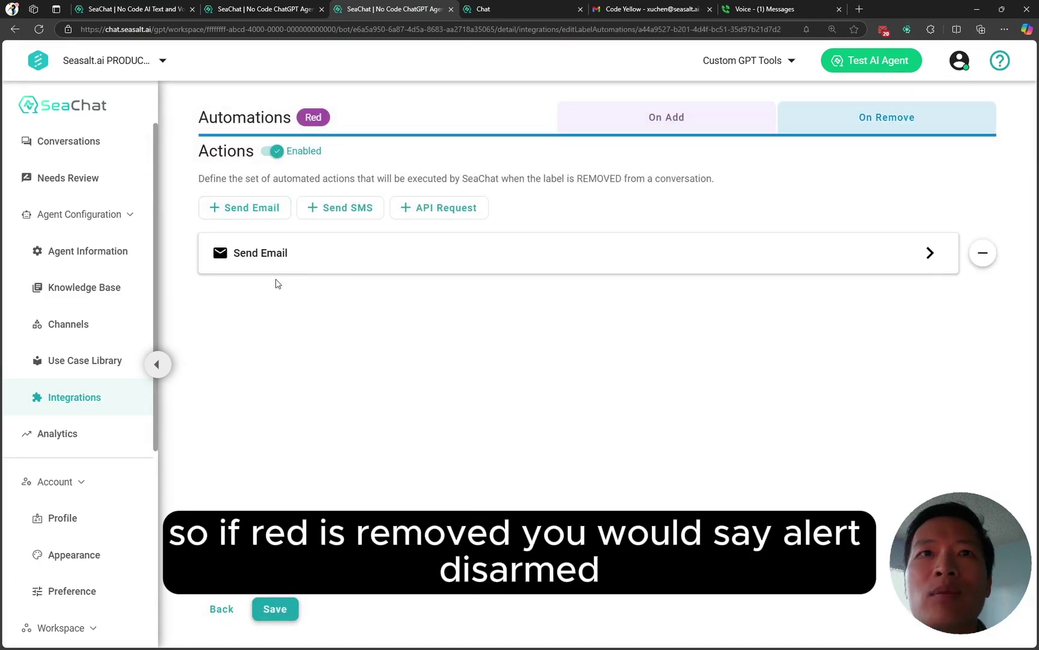
click(274, 270)
Step: Title the email 'Code Red alert disarmed!' with content 'Red label is removed'
click(290, 392)
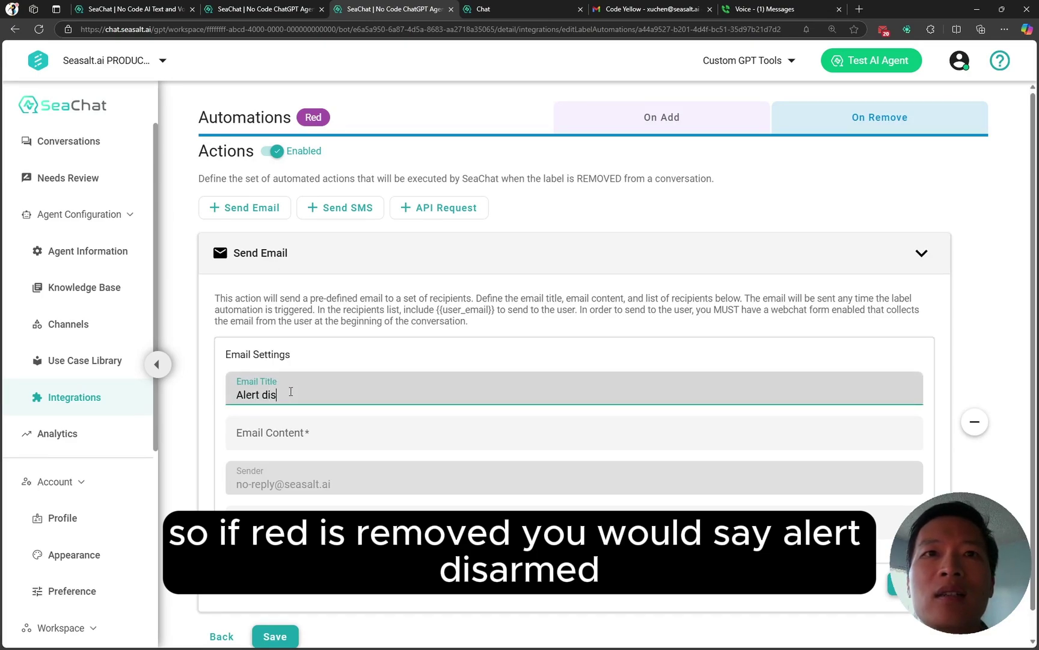
text(Alert disam)
key(BackSpace)
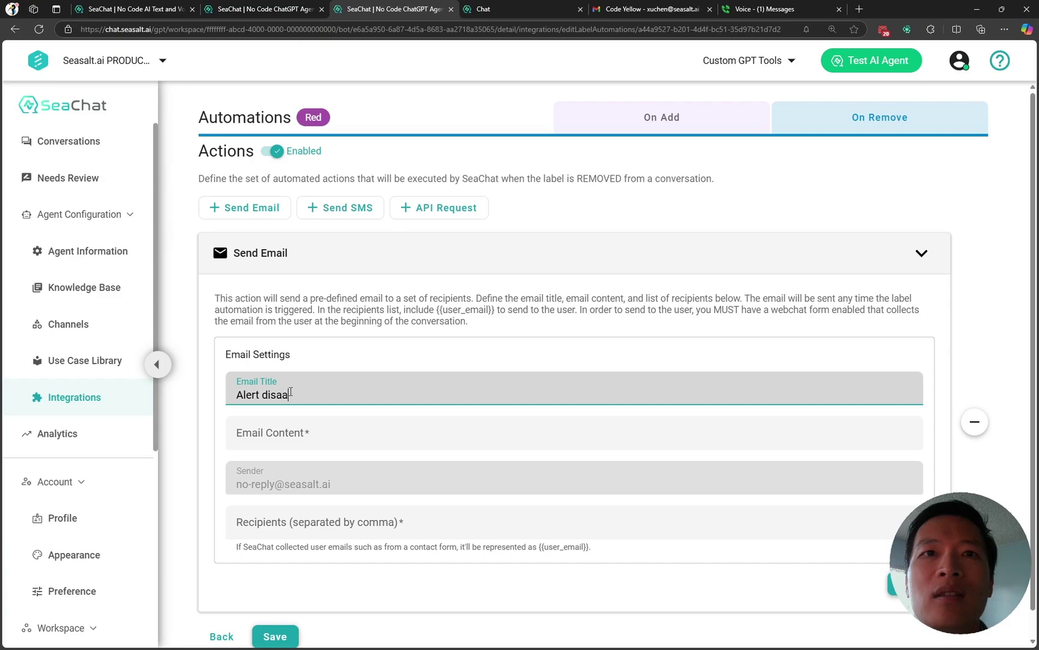
text(rmed)
text(Code )
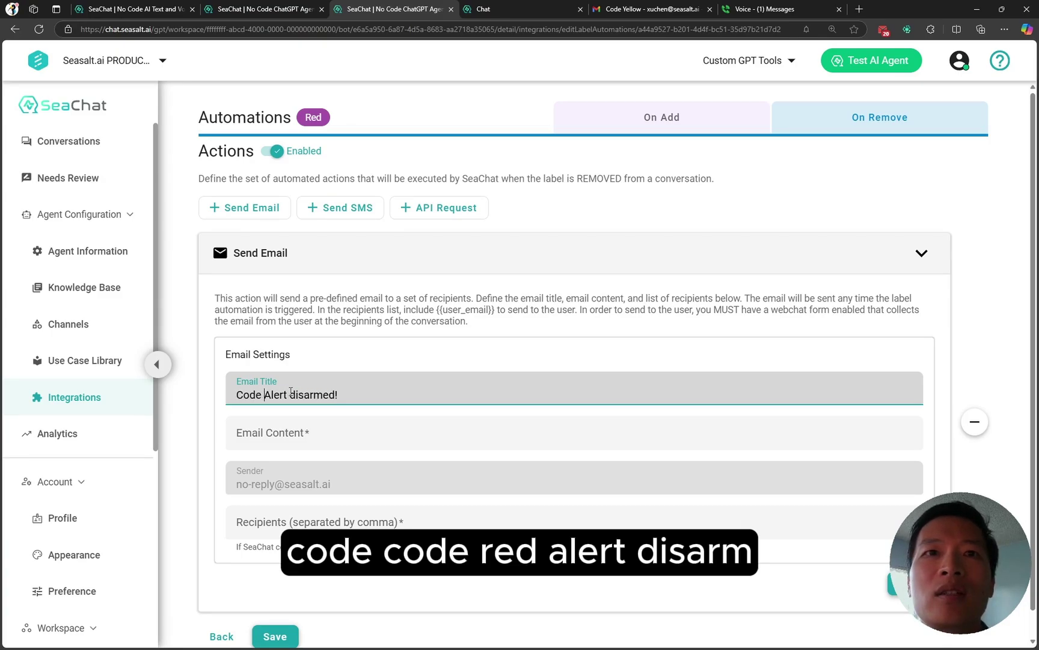
text(Red)
key(shift+Right)
text(a)
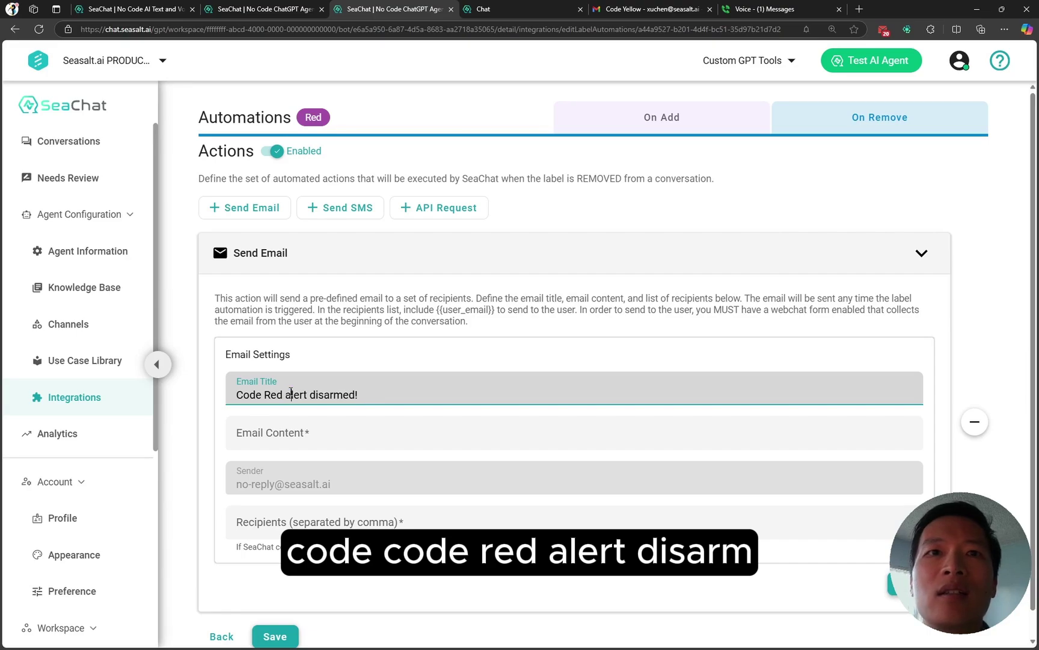
key(ctrl+a)
click(302, 434)
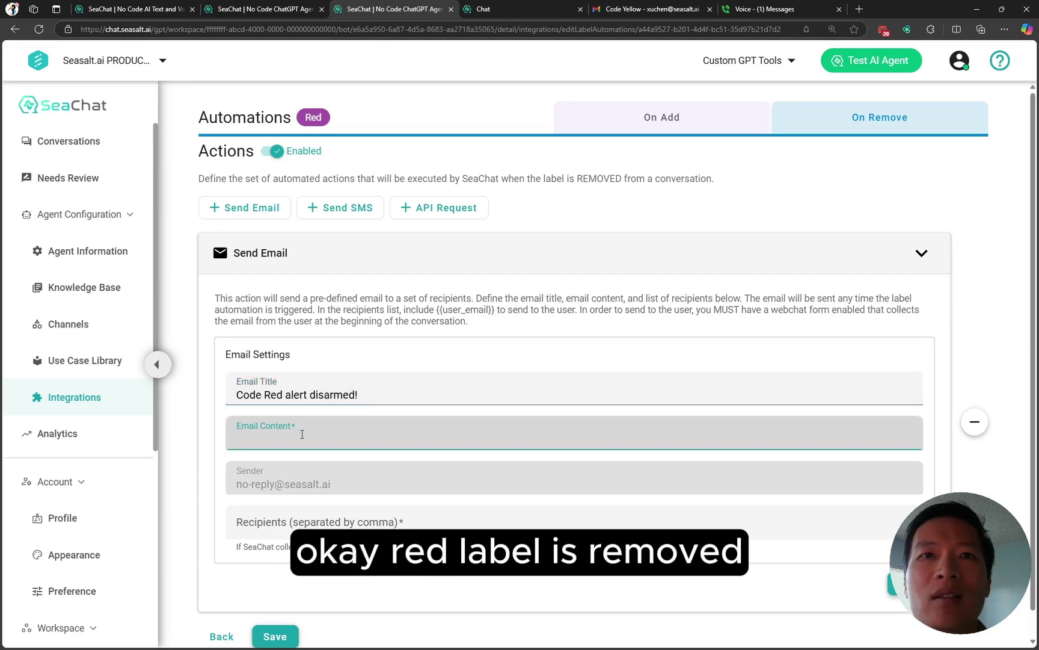
text(Red label is )
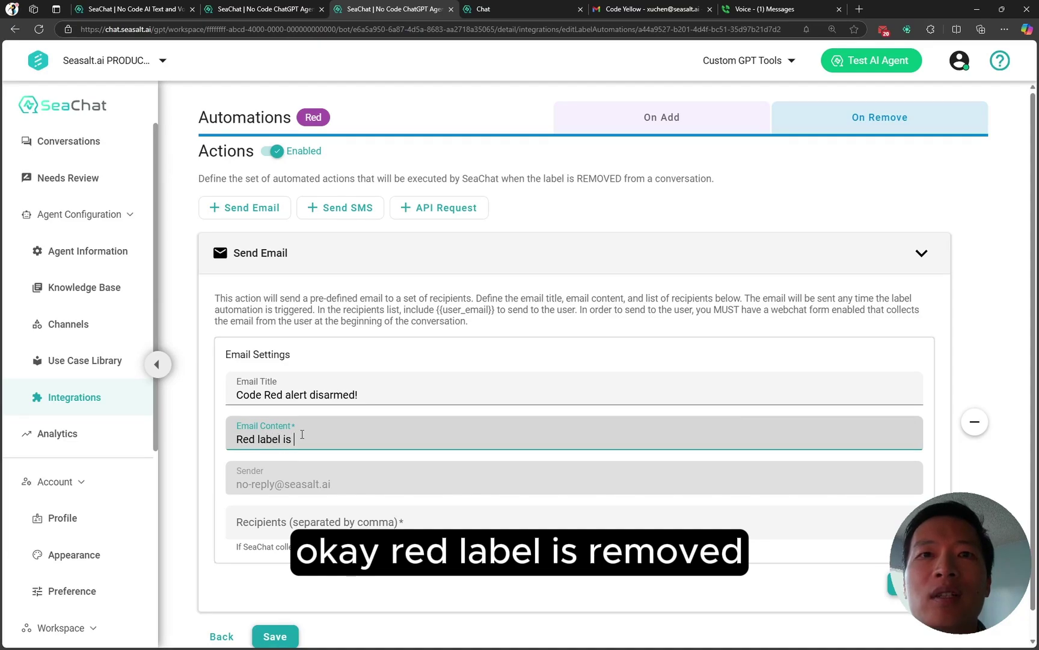
text(removed)
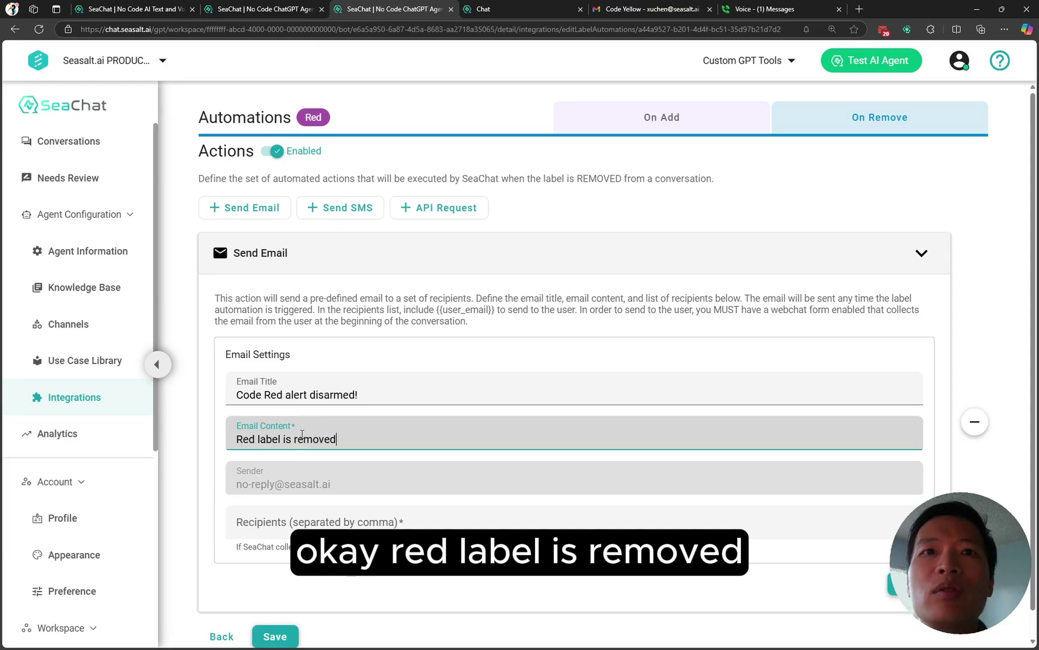
Step: Enter the recipient's e-mail address, save the removal action, and return to the overview
click(300, 524)
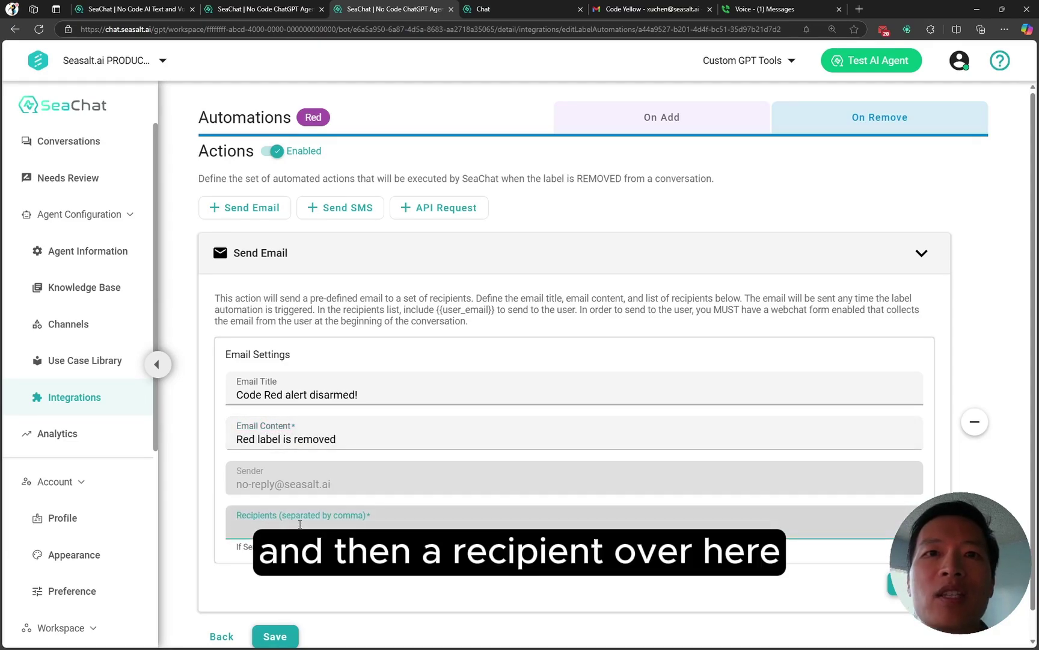
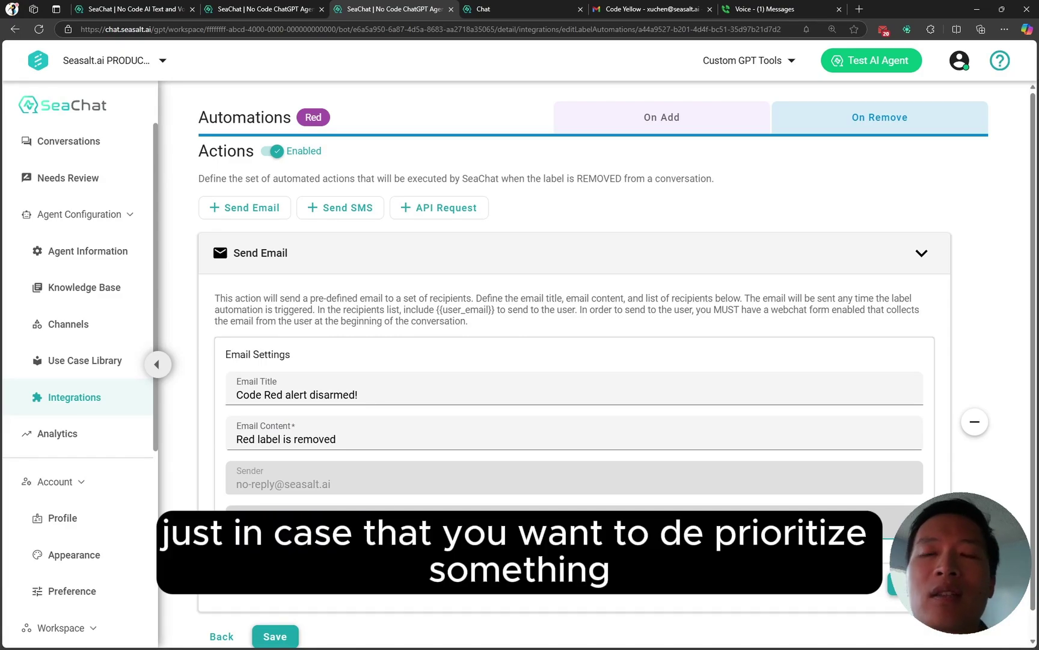
click(910, 583)
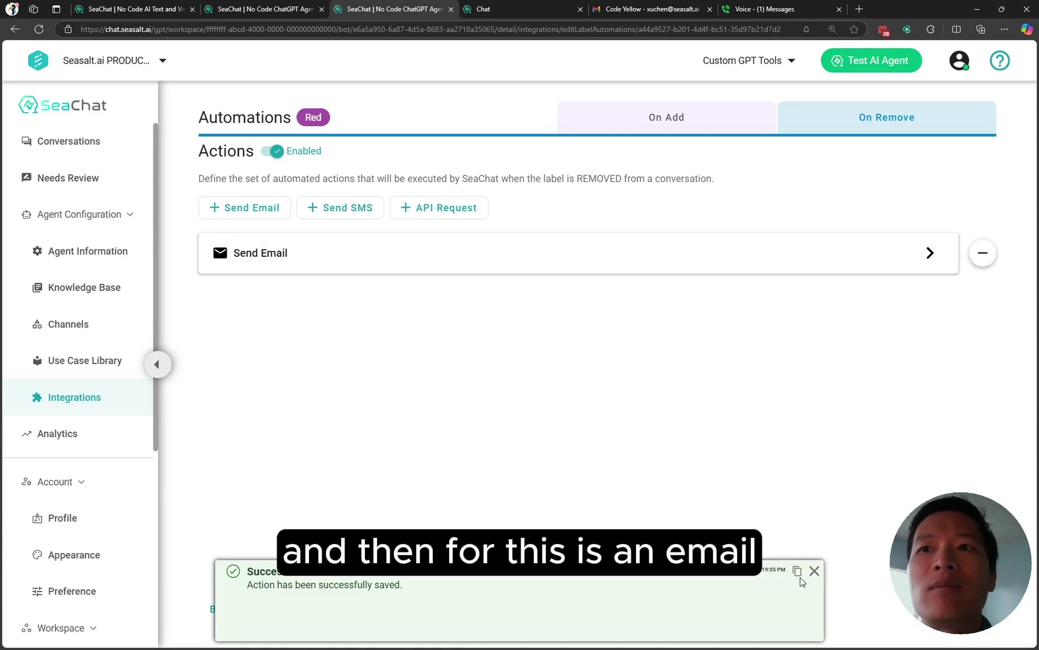
click(814, 570)
click(223, 608)
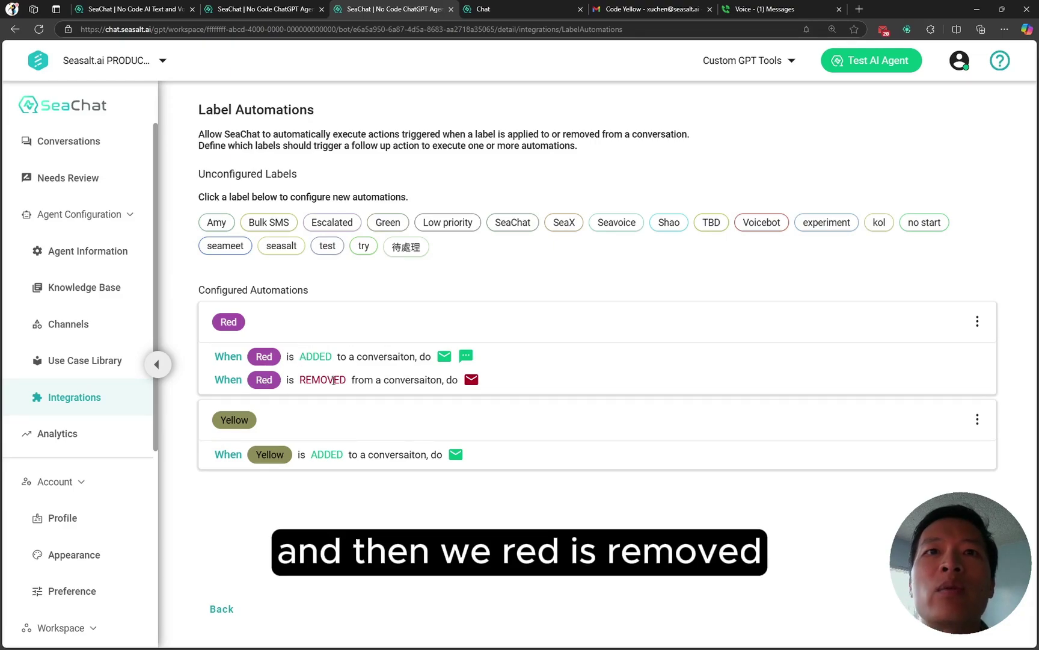
Step: Filter labels for 'red' and add Red to the first conversation, then switch to Gmail
click(326, 10)
click(212, 225)
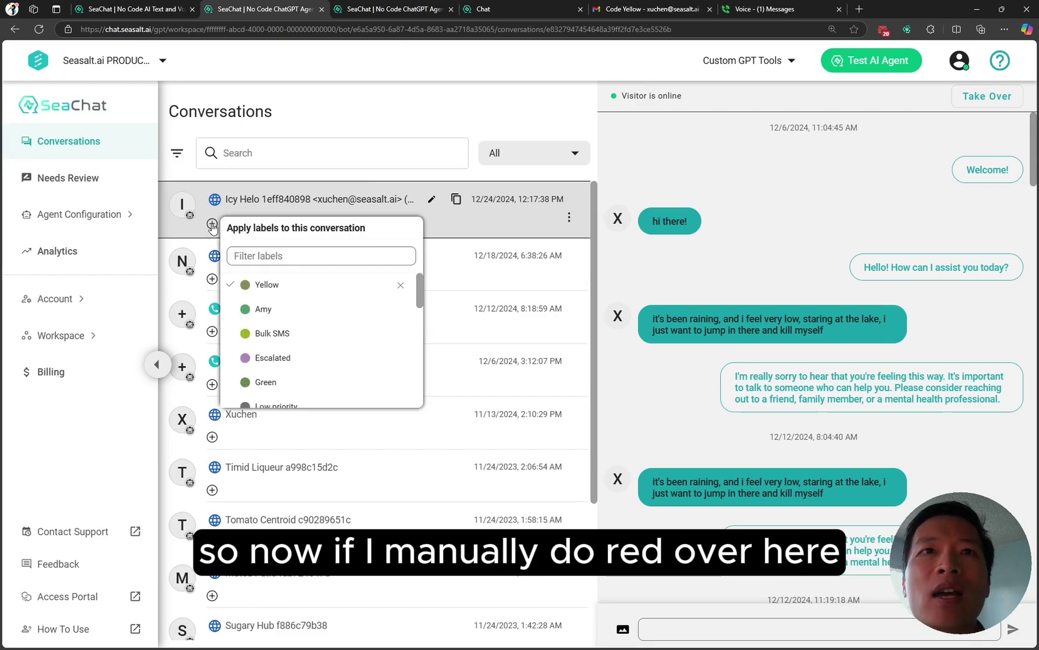
click(282, 265)
text(red)
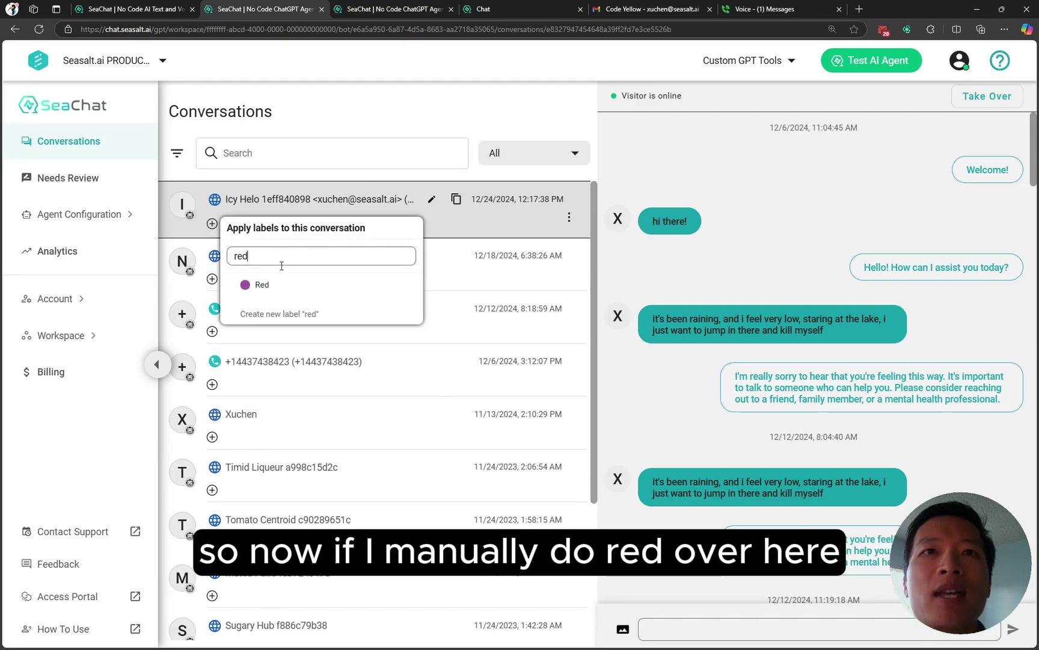
click(274, 285)
click(631, 300)
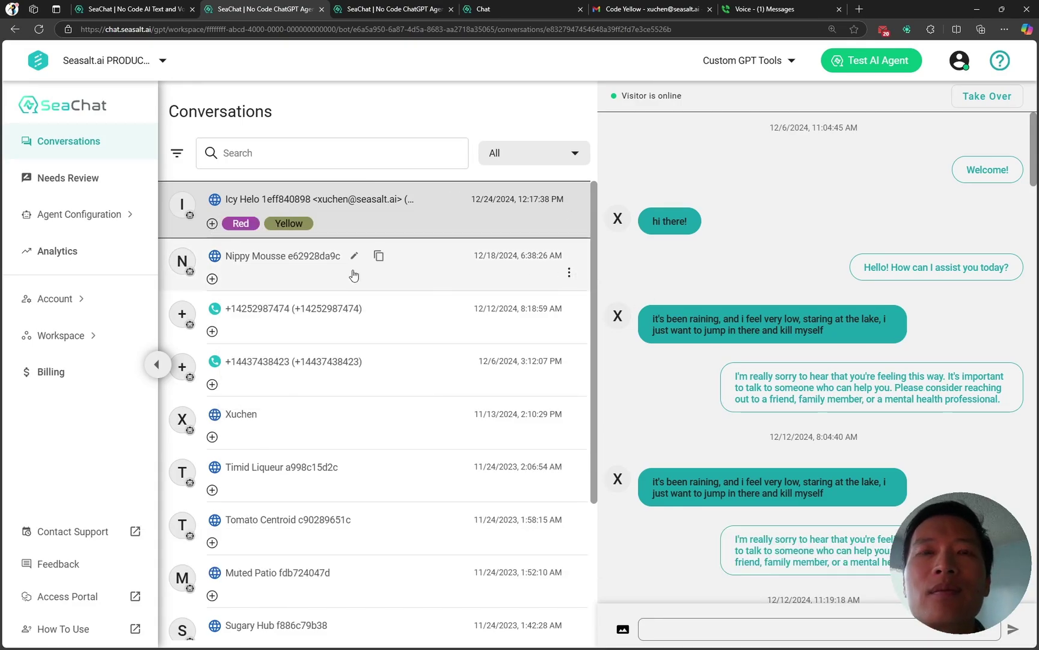
scroll(638, 299, down, 10)
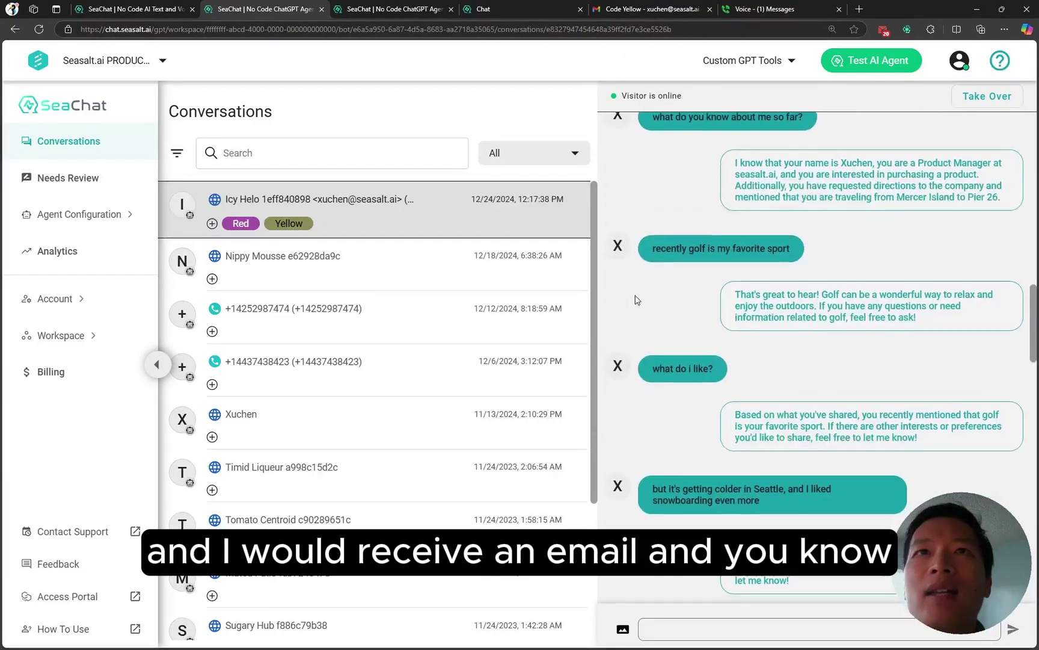
scroll(638, 300, down, 5)
scroll(649, 283, up, 5)
click(633, 11)
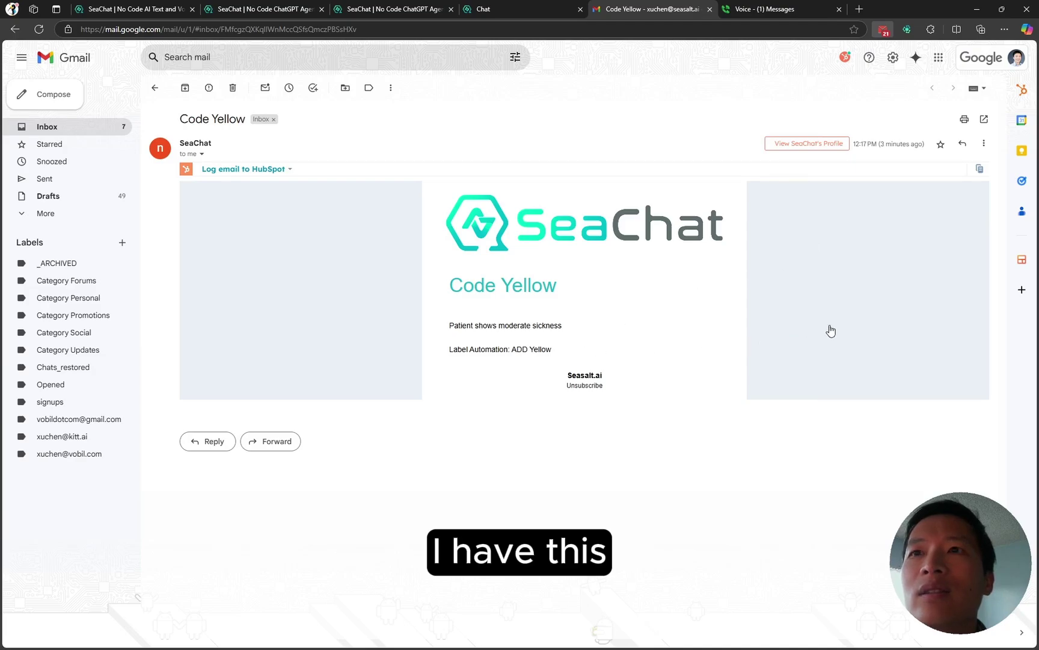
Step: Open the newer Code Red! email with its full body, then return to SeaChat Conversations
key(k)
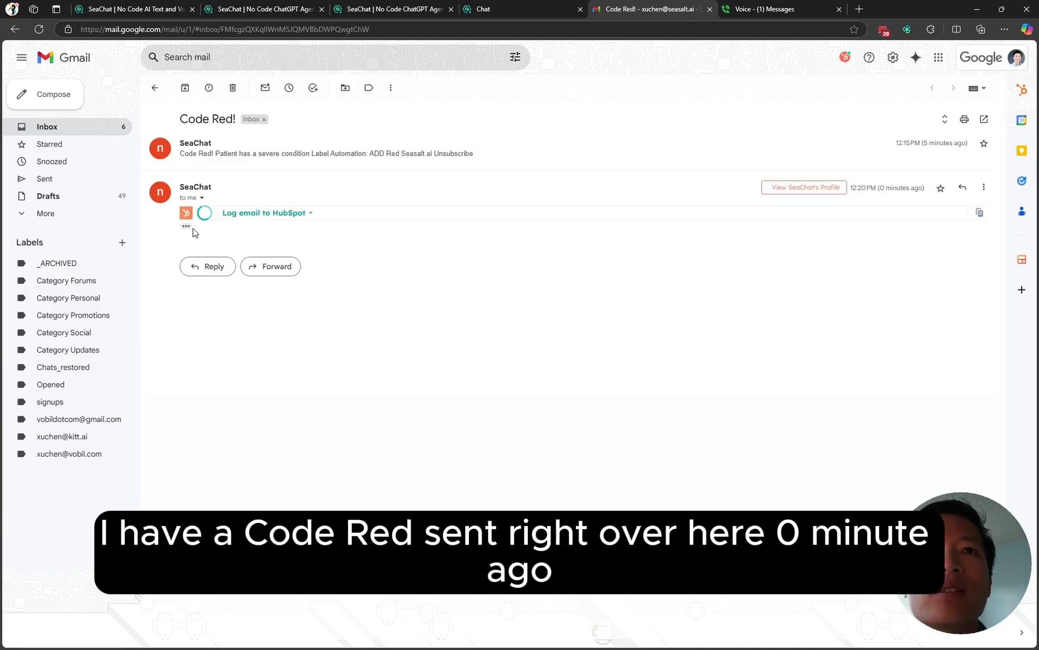
click(186, 226)
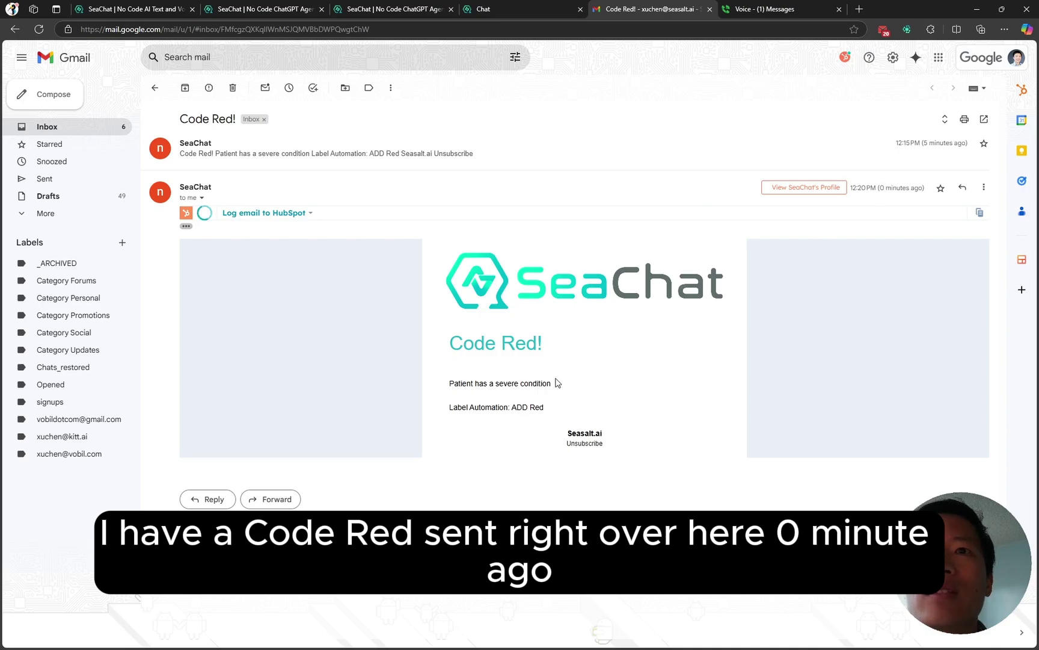
click(269, 14)
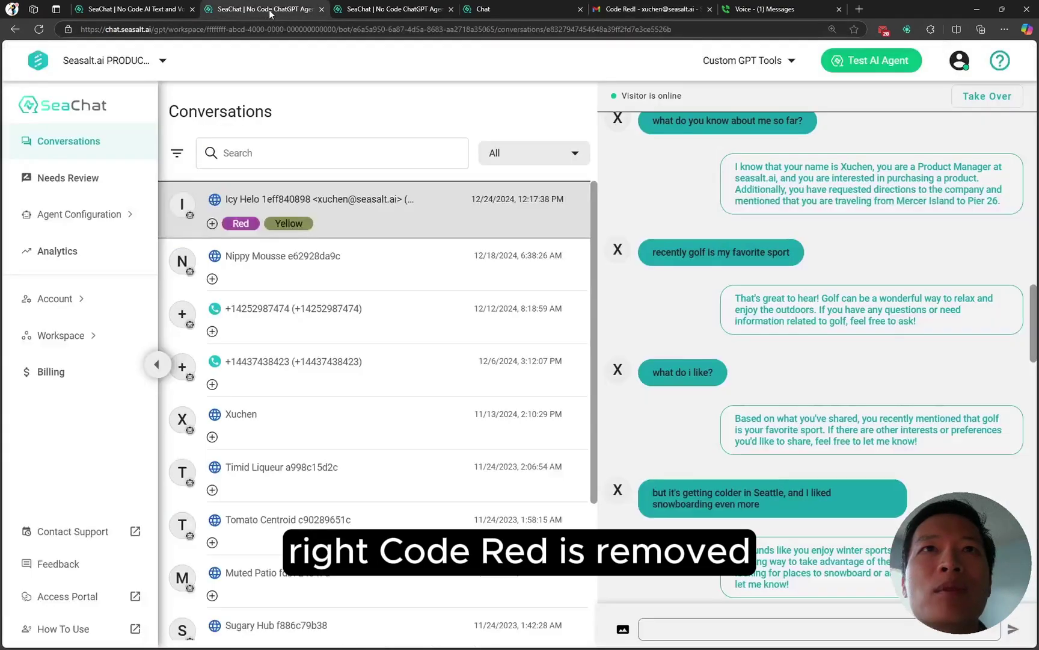
Step: Remove Red from the first conversation, review Red's REMOVED rule, then view Gmail's Code Red! thread
click(213, 224)
click(262, 284)
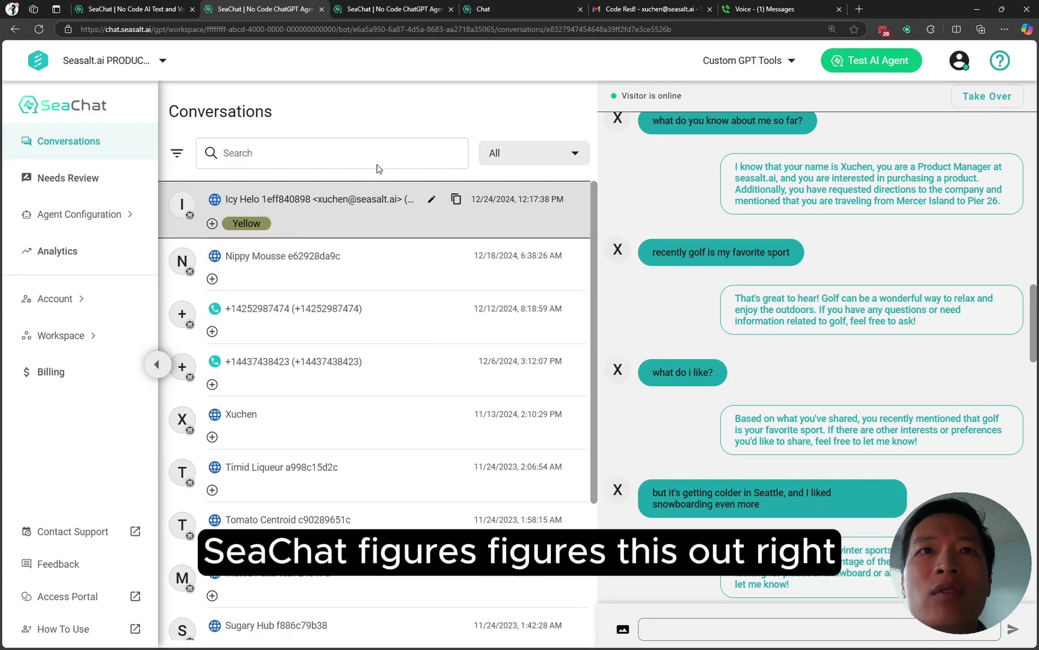
click(409, 13)
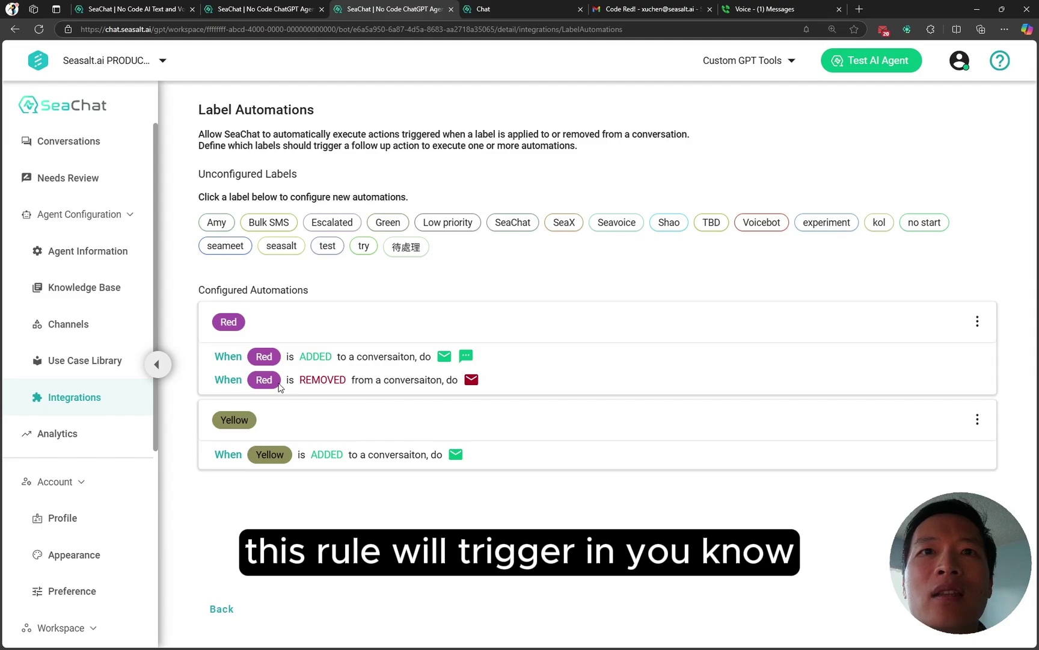
drag(306, 379, 347, 383)
click(412, 388)
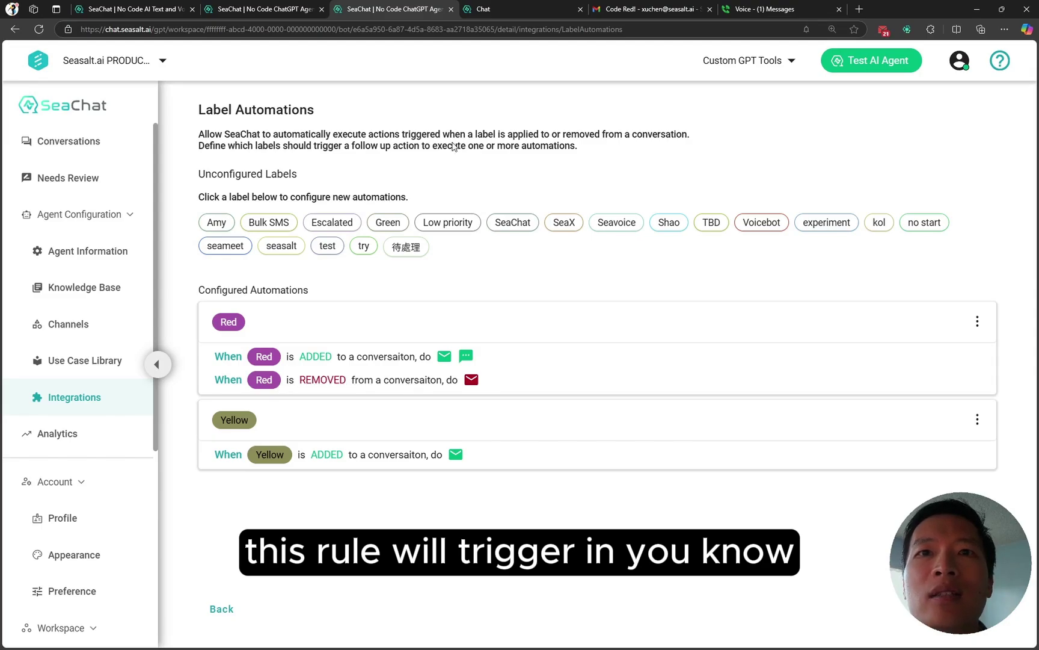
click(647, 10)
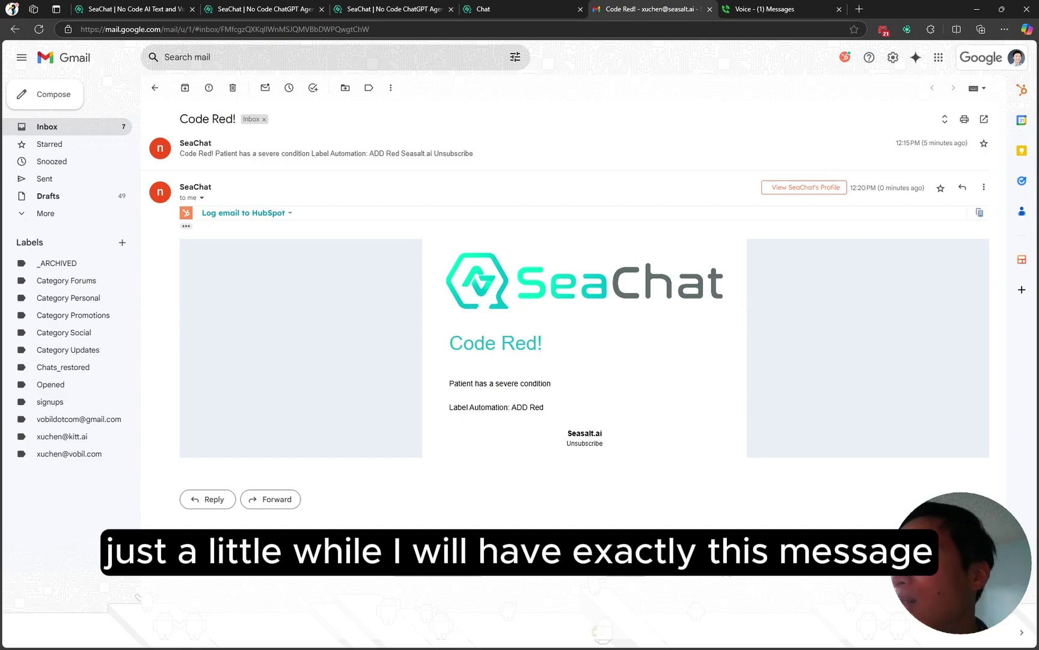
Step: Open the 'Code Red alert disarmed!' email, highlight 'Red label is removed', then return to Label Automations
click(945, 577)
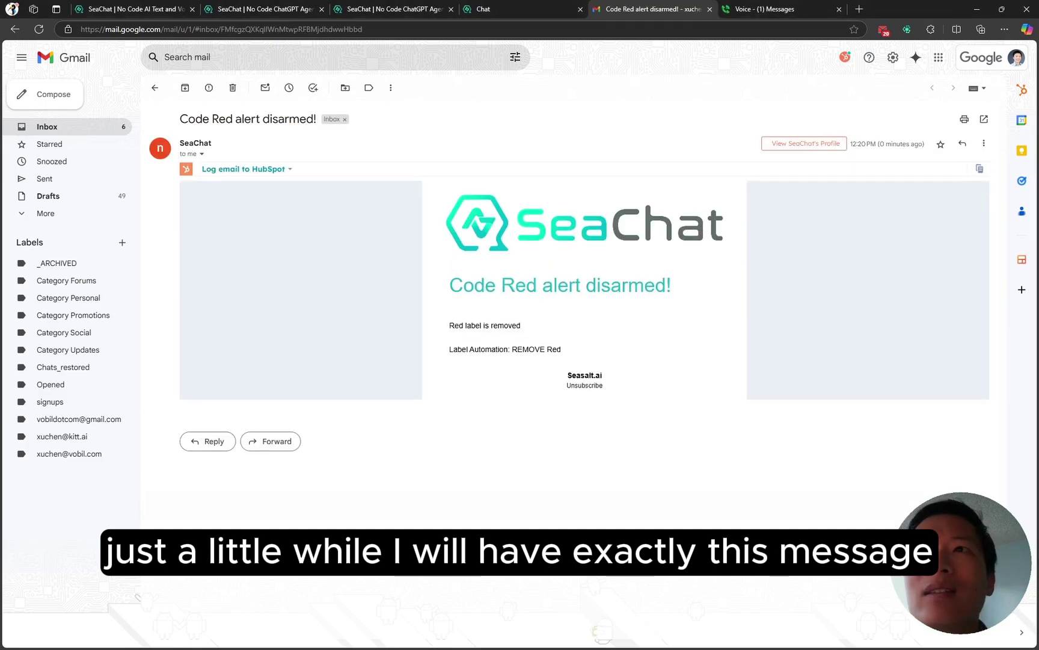
drag(459, 325, 476, 324)
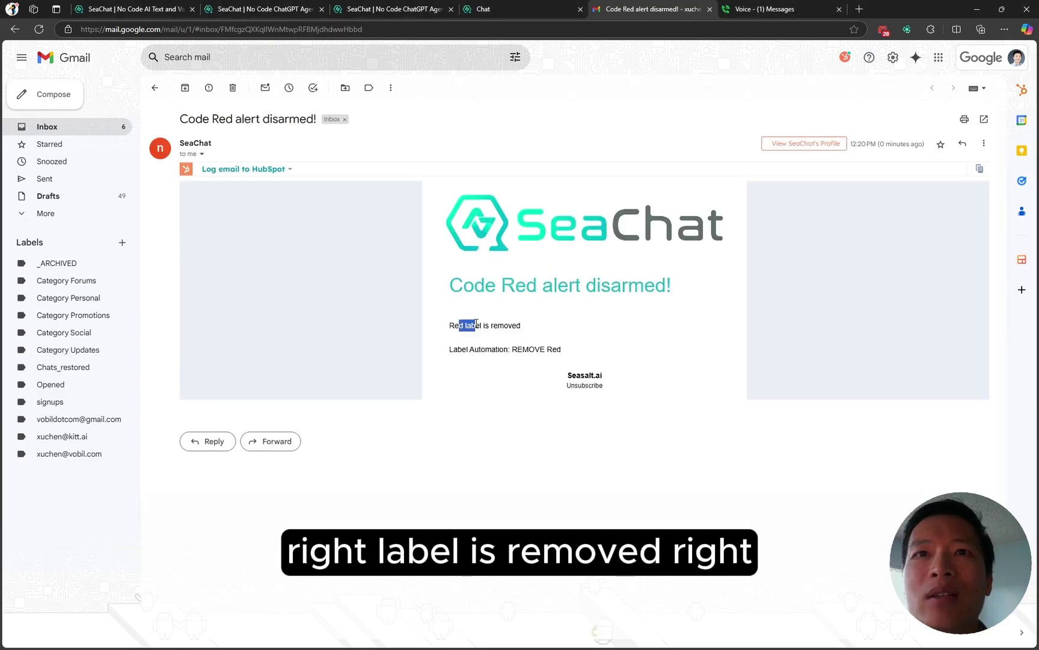
click(528, 326)
click(396, 11)
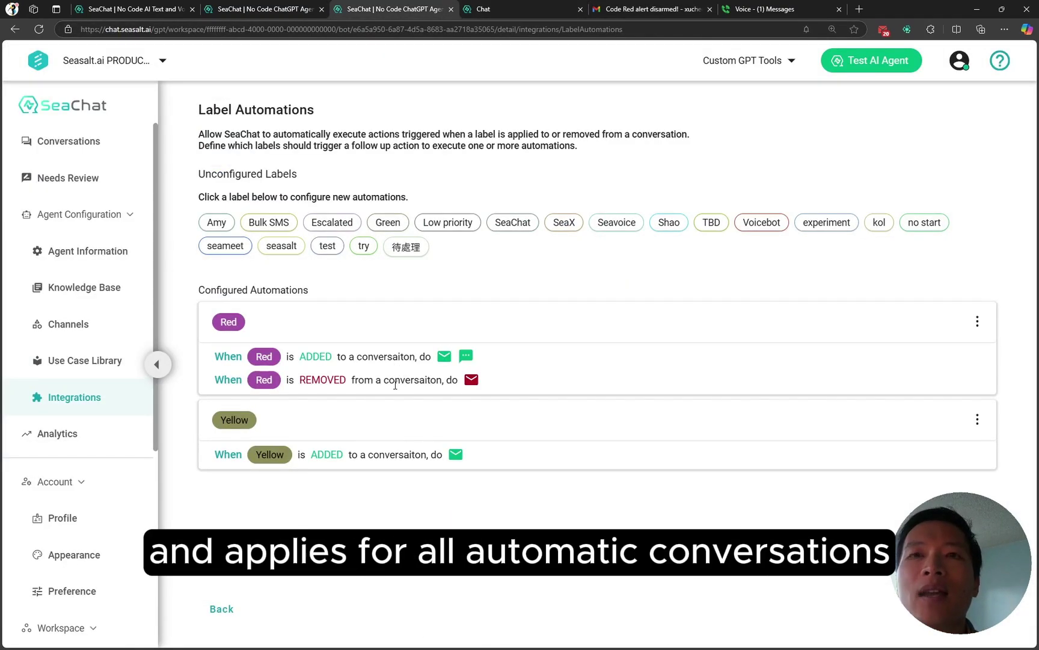
Step: Glance at Conversations, then go back to Integrations and view the Auto-Labeling settings
click(268, 11)
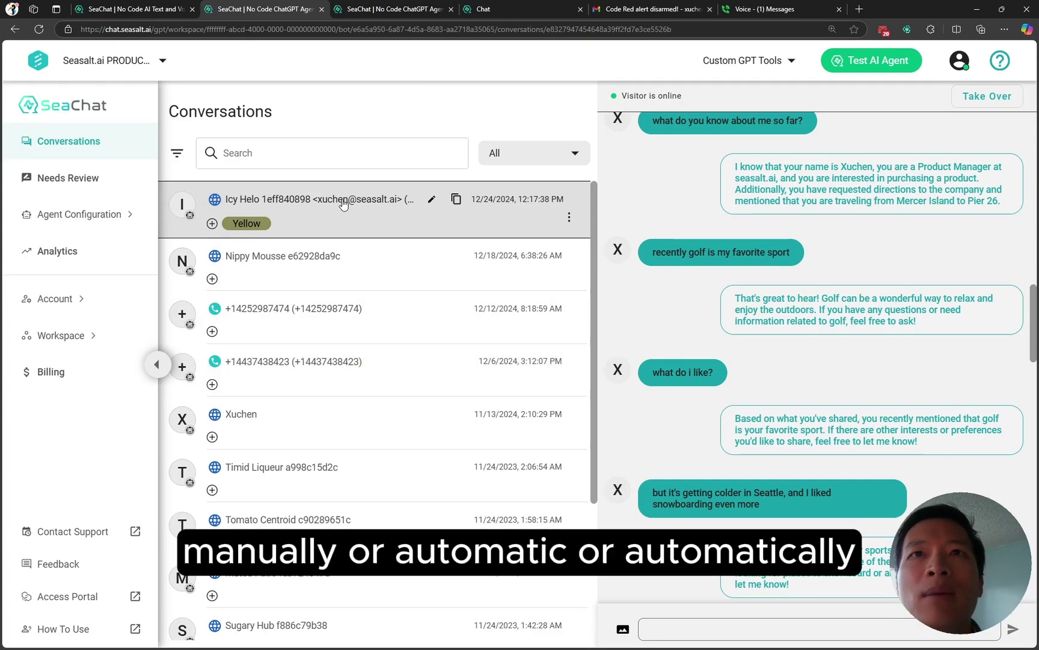
click(408, 10)
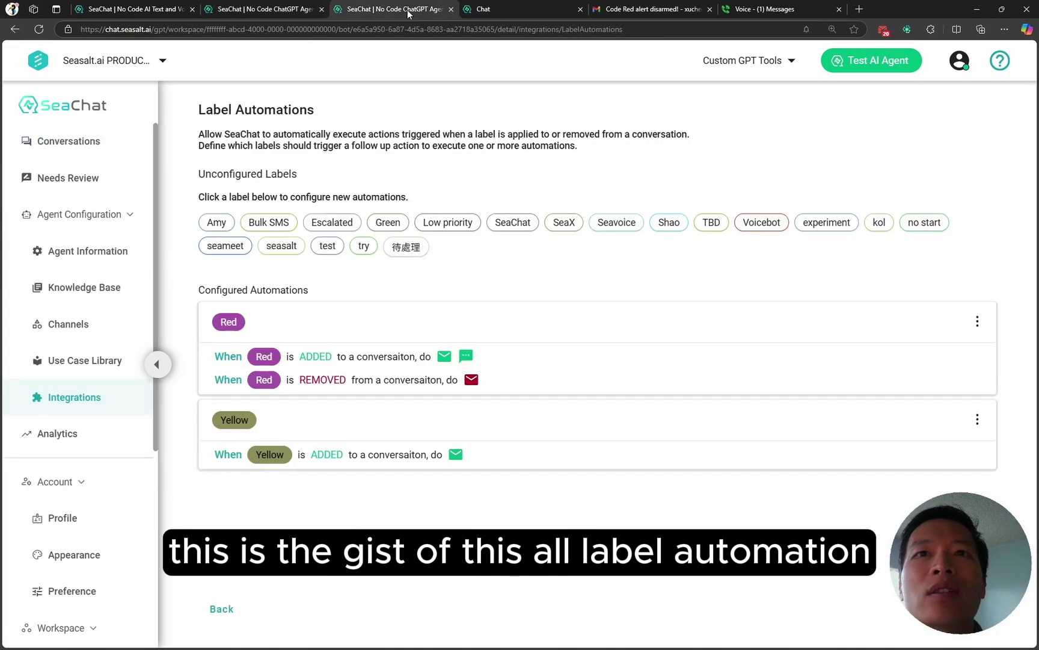
click(232, 612)
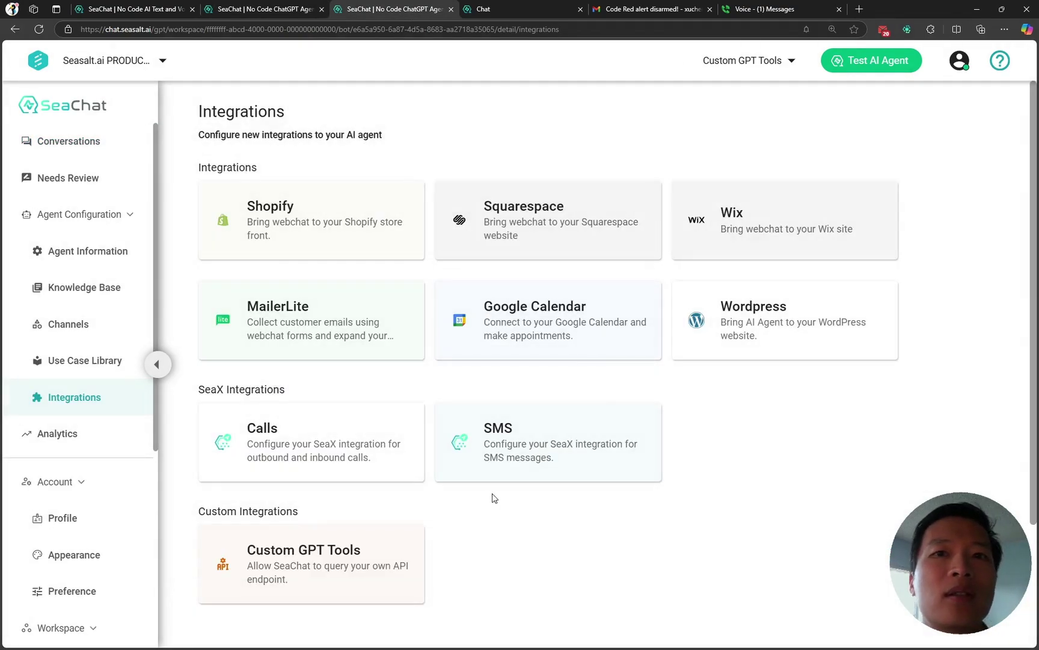
scroll(499, 493, down, 2)
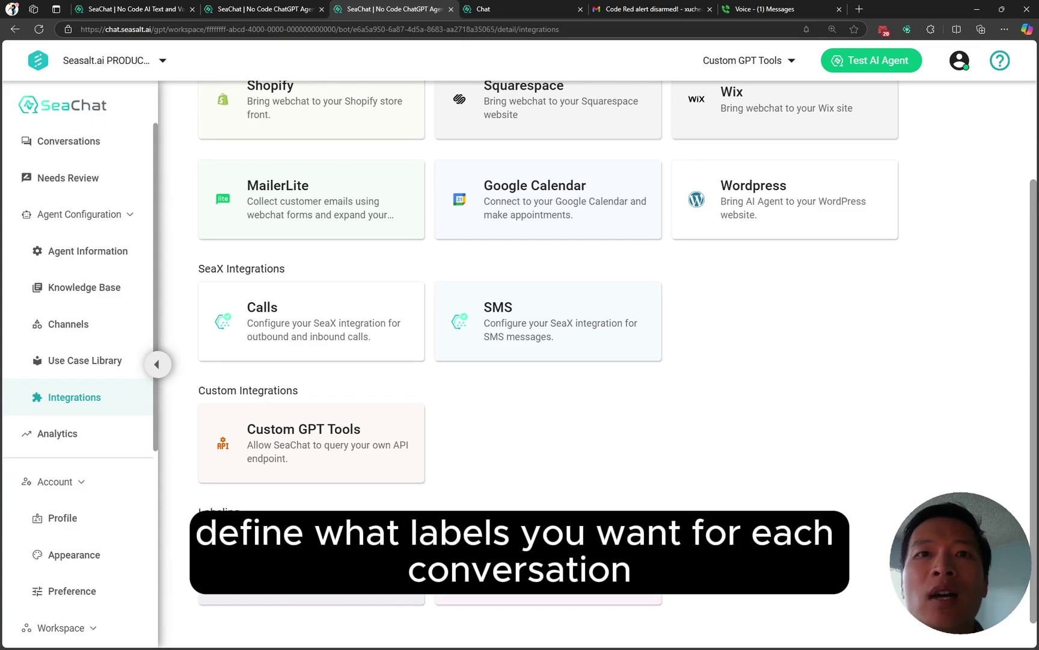
click(324, 561)
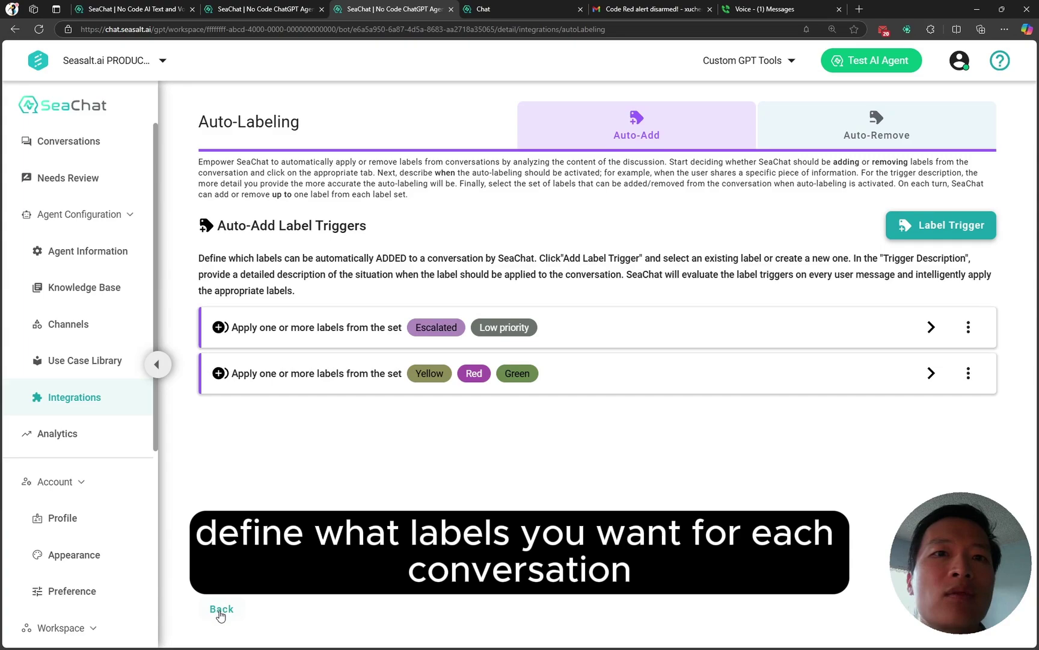
click(222, 609)
Step: View the Label Automations settings, then open the Custom GPT Tools list
scroll(221, 609, down, 3)
click(511, 558)
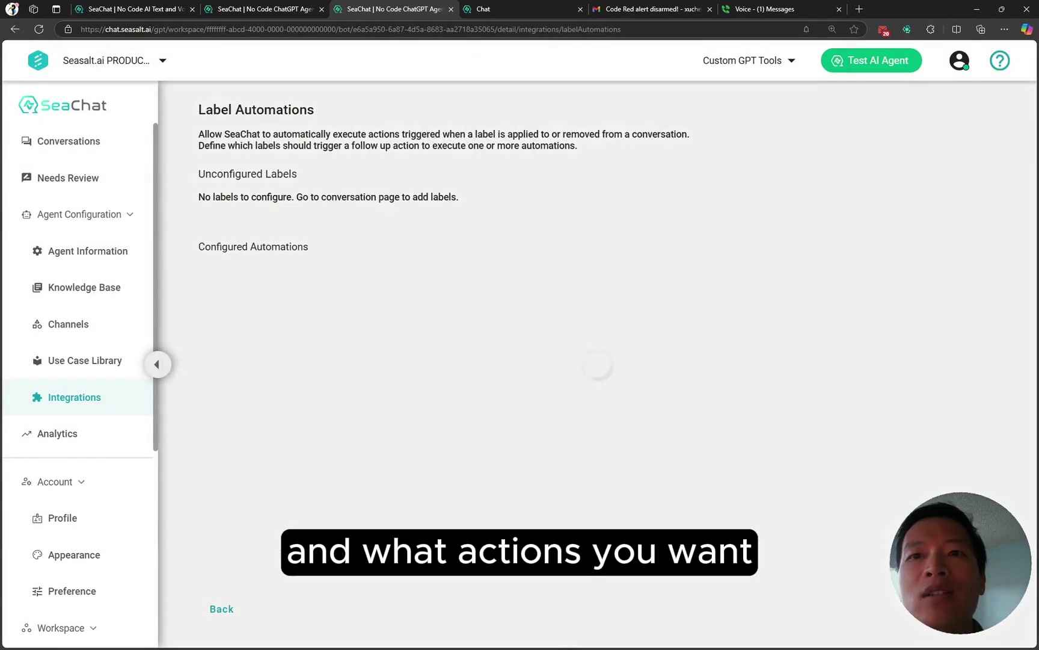
click(220, 609)
scroll(496, 528, down, 3)
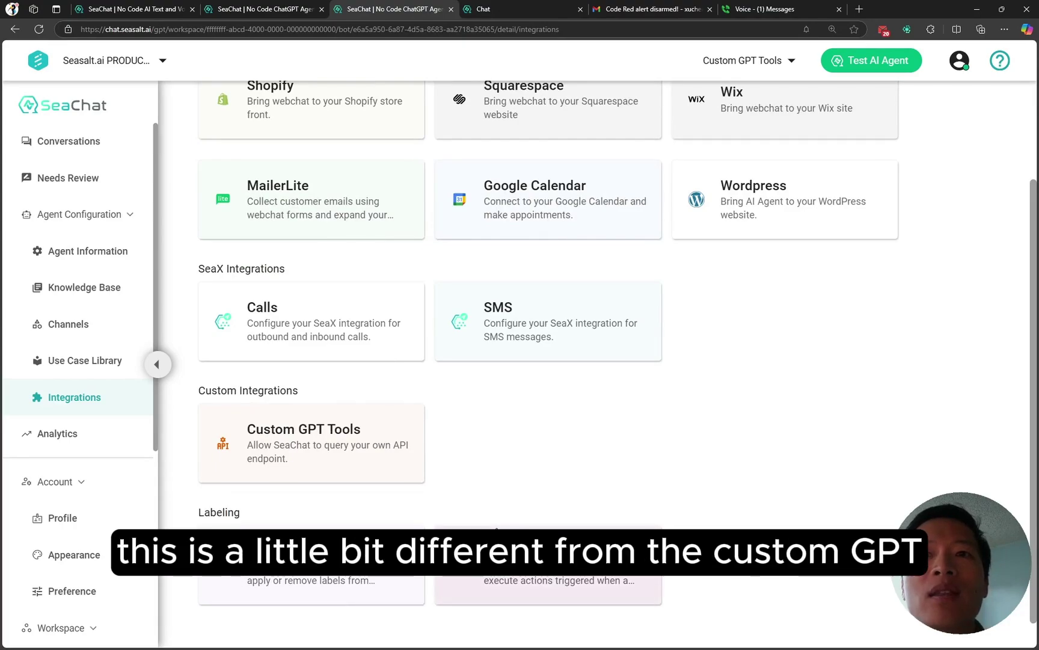
click(331, 439)
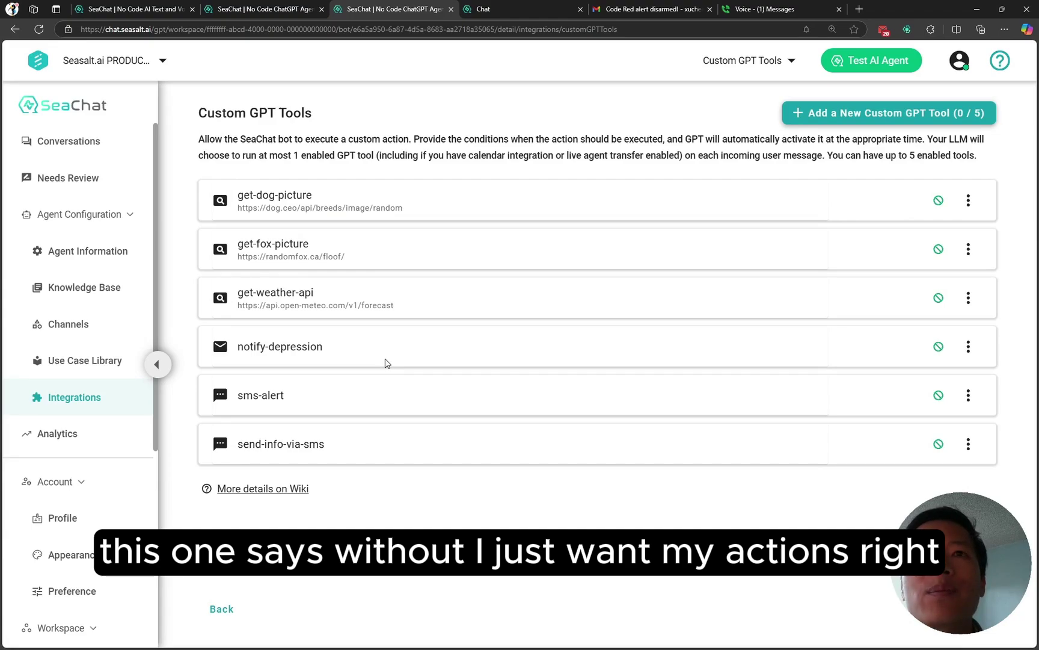
Step: Review the notify-depression tool's settings, then go back to the Conversations list
click(285, 347)
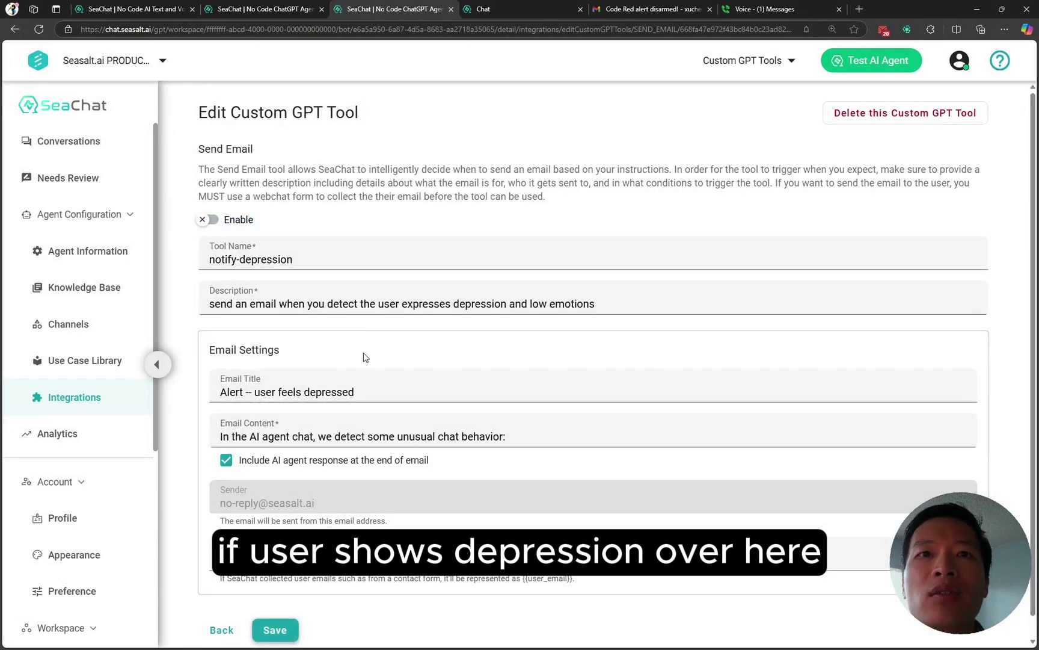
scroll(380, 373, down, 1)
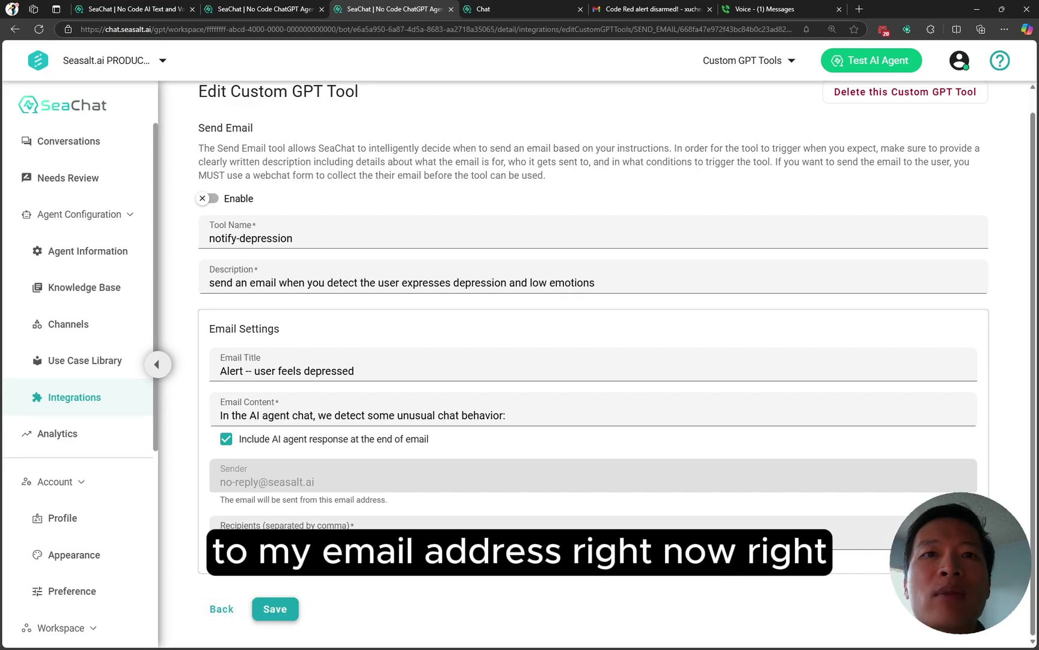
click(222, 609)
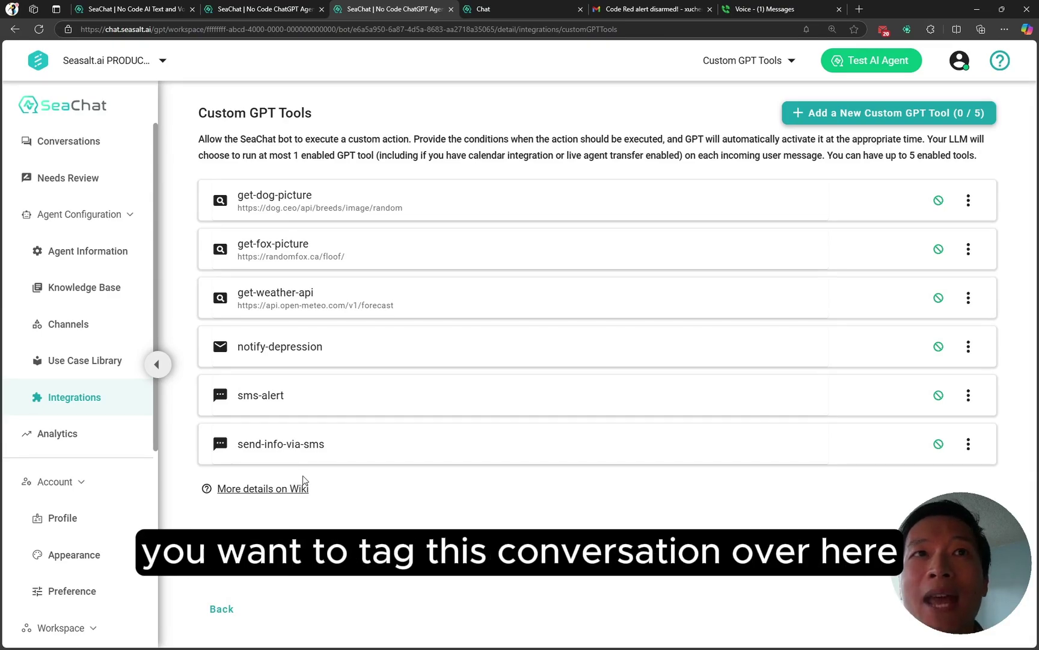
click(71, 142)
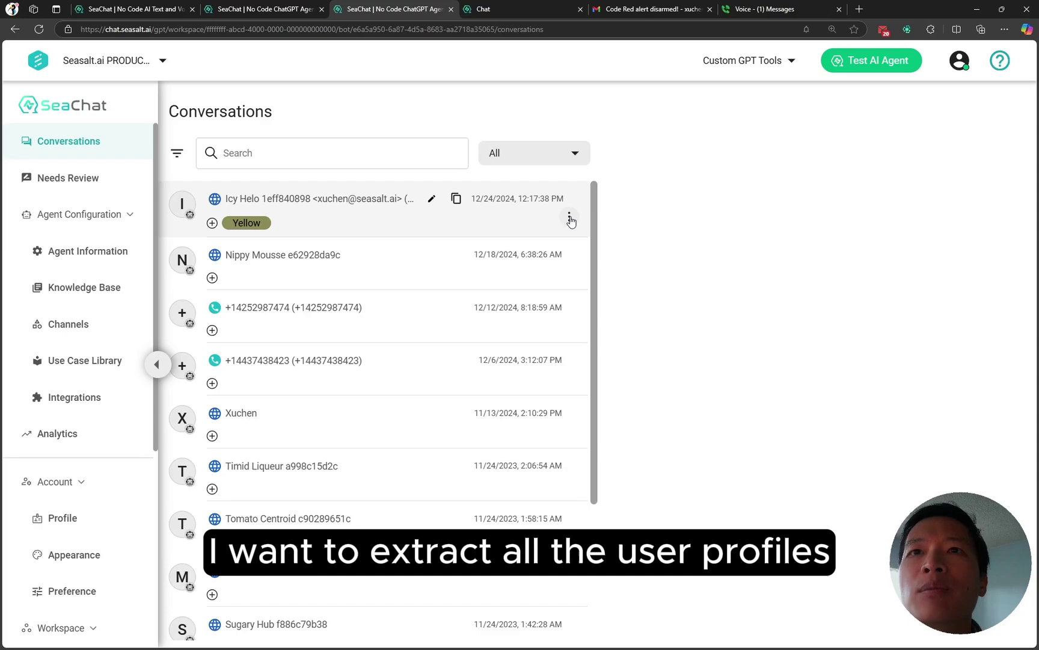
Step: View the User Memory stored for the top conversation's visitor, then close it
click(569, 217)
click(379, 287)
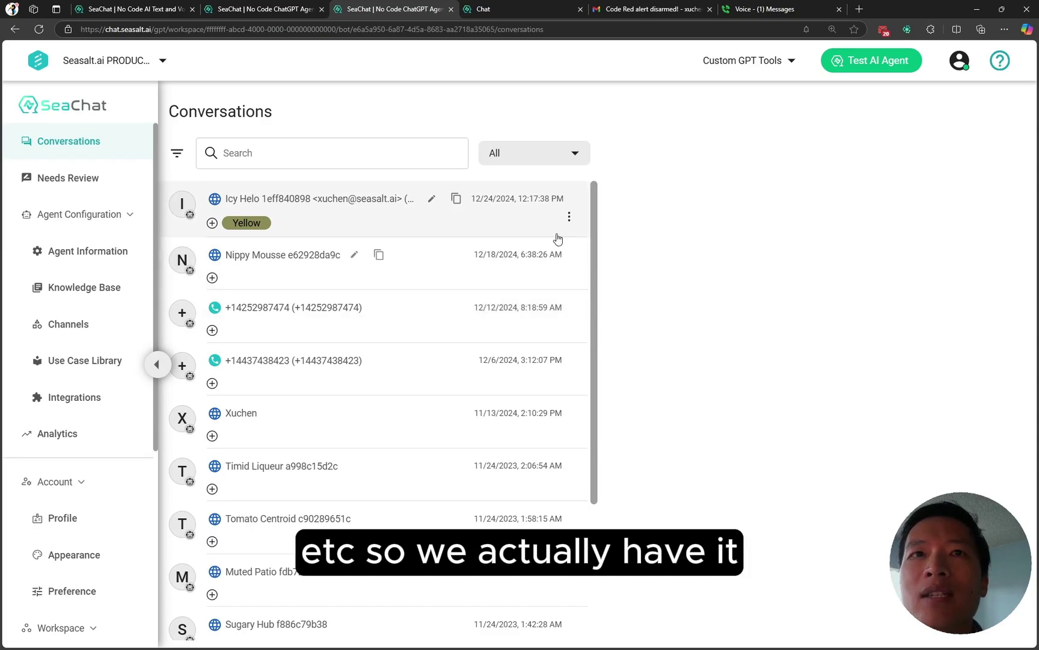
click(569, 218)
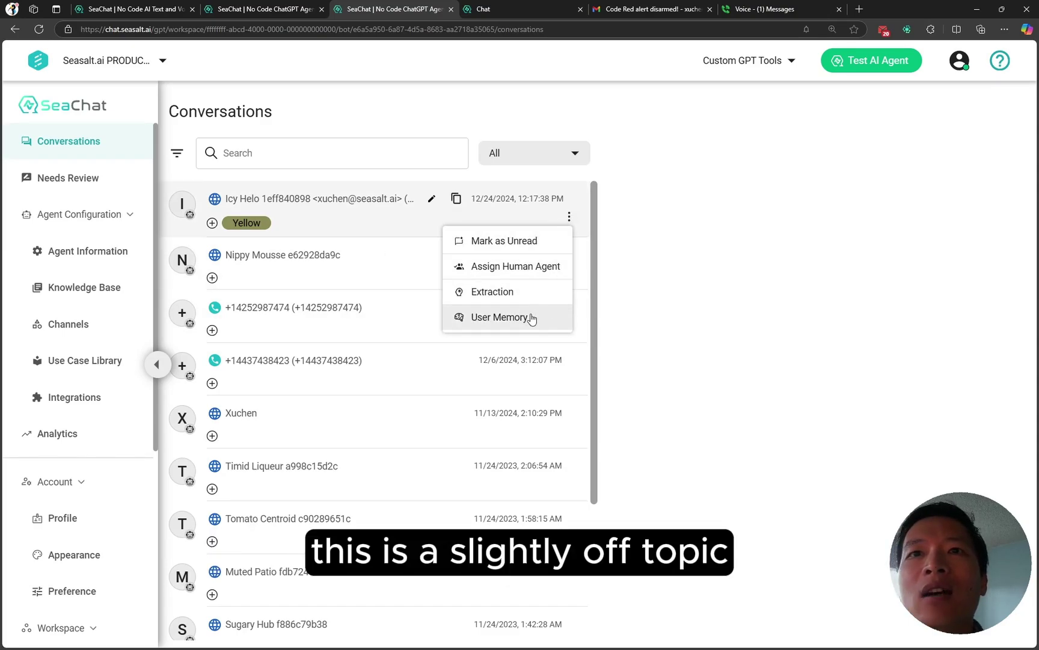
click(490, 322)
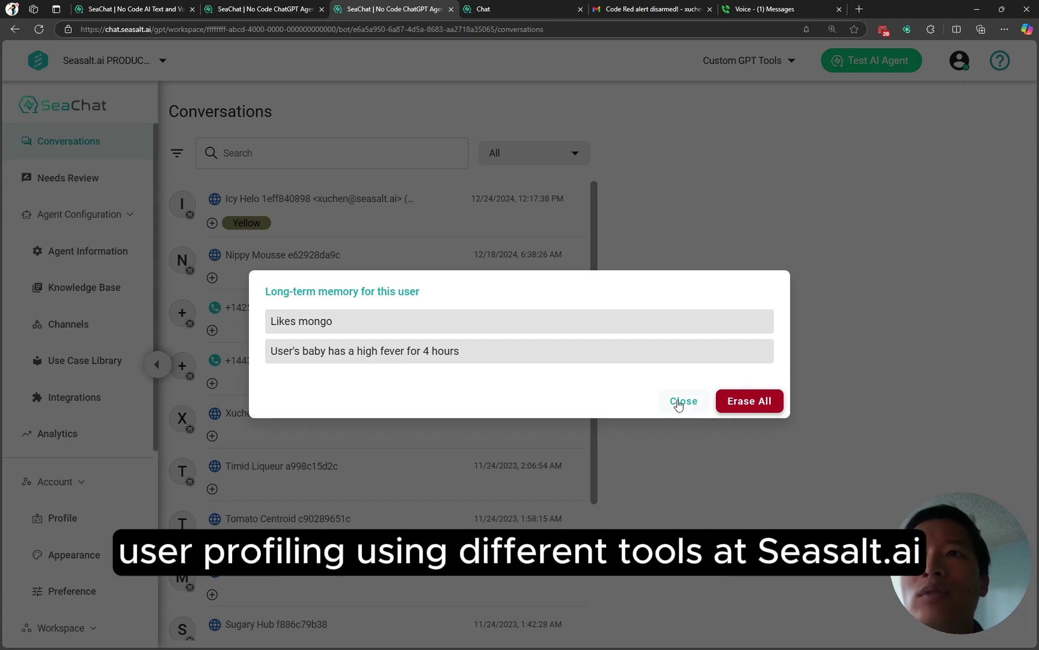
click(682, 401)
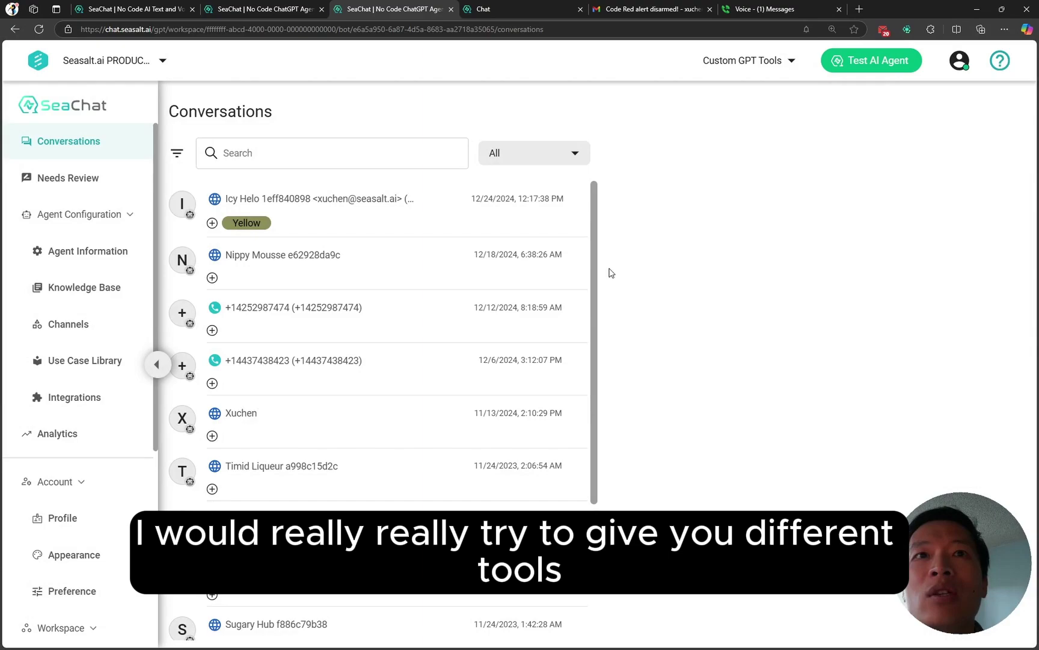
Step: Glance at the test chat, then show the Integrations page and scroll down its list
click(515, 14)
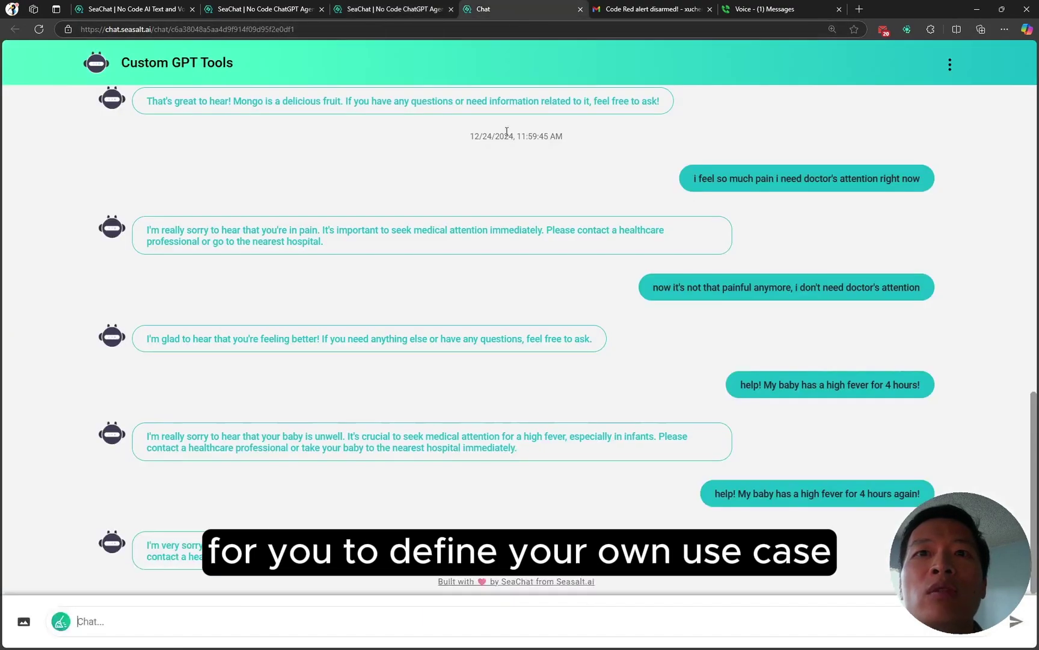
click(402, 9)
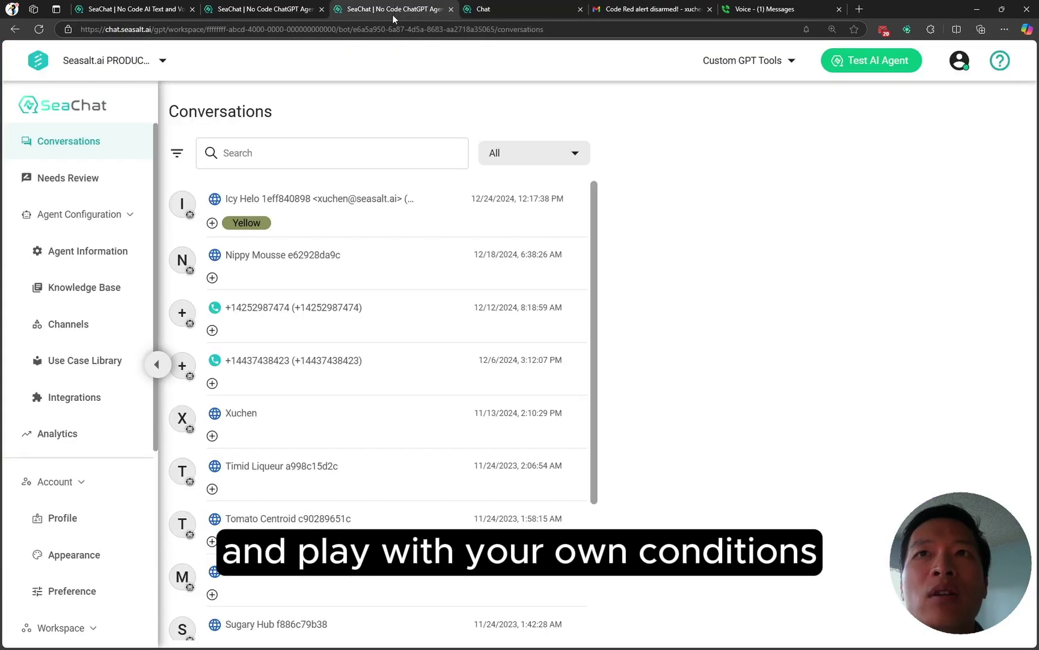
click(89, 400)
scroll(427, 457, down, 2)
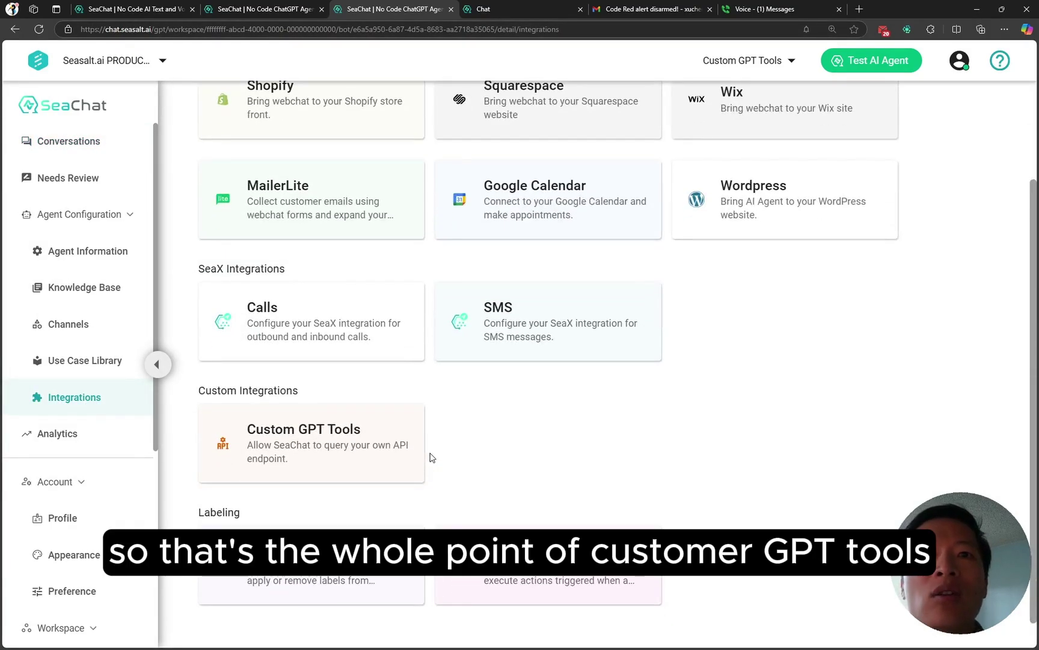